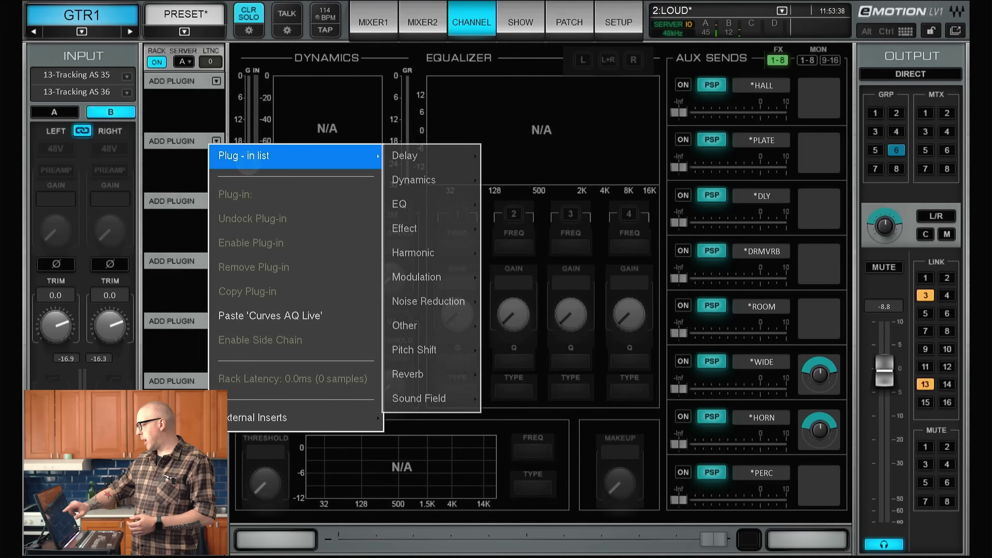
Insert the Curves AQ Live(sc) plug-in in the second rack slot of GTR1 and run Learn on the guitar signal.
left_click(399, 204)
left_click(504, 204)
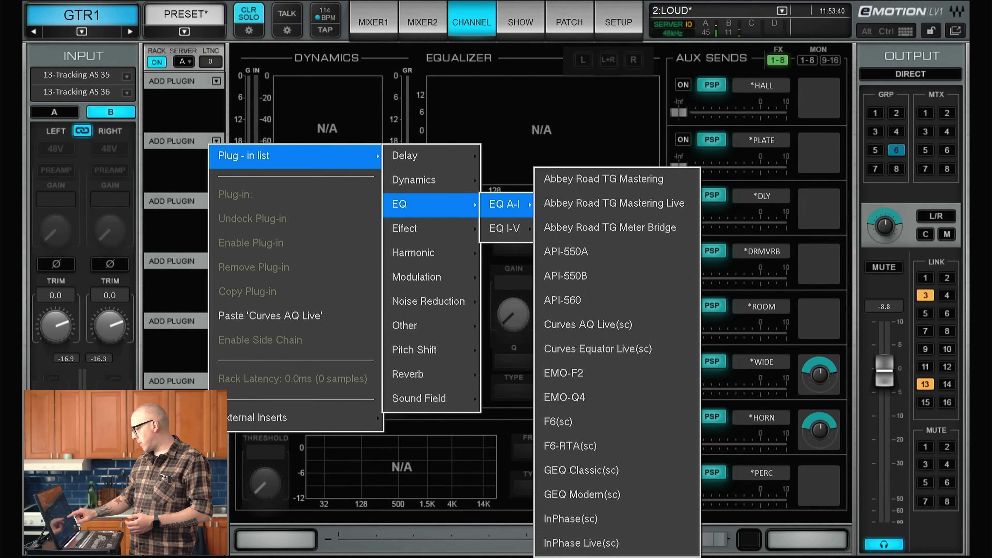
left_click(588, 324)
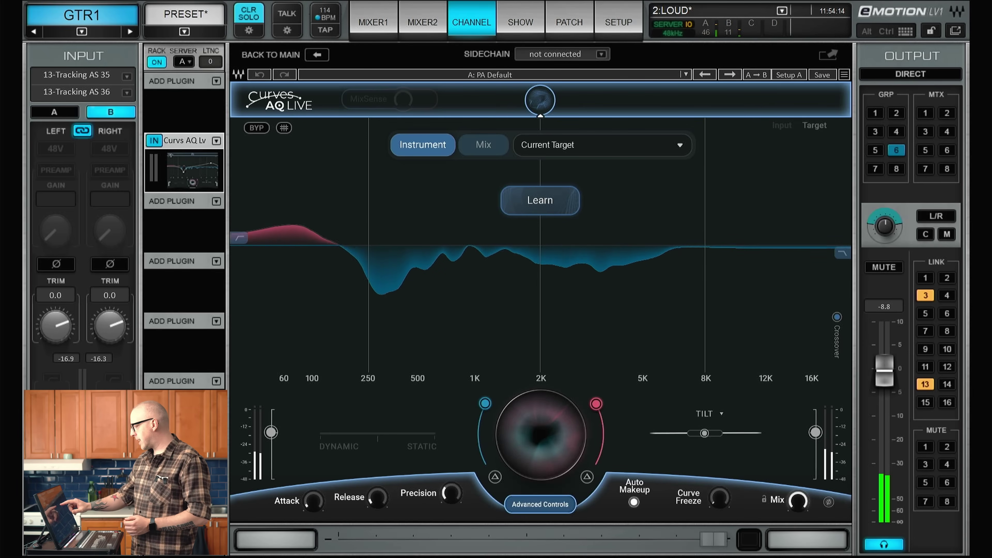
left_click(540, 200)
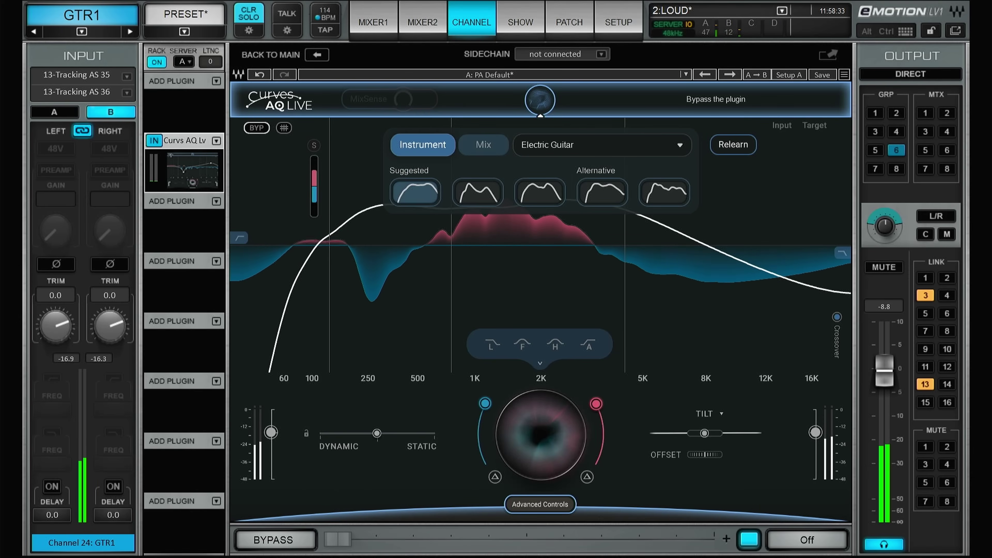
Audition the other learned Electric Guitar target curves and select the first Alternative curve.
left_click(478, 192)
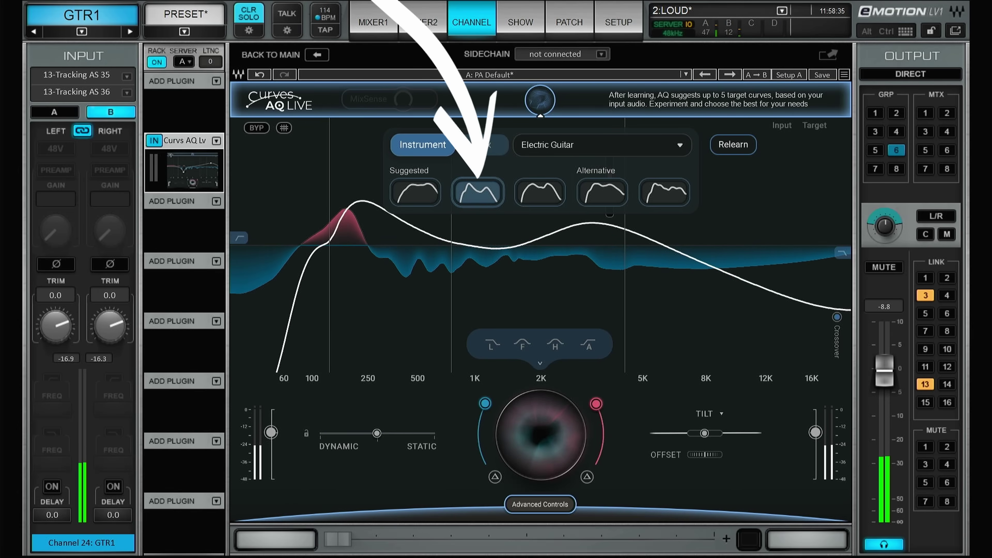
left_click(539, 192)
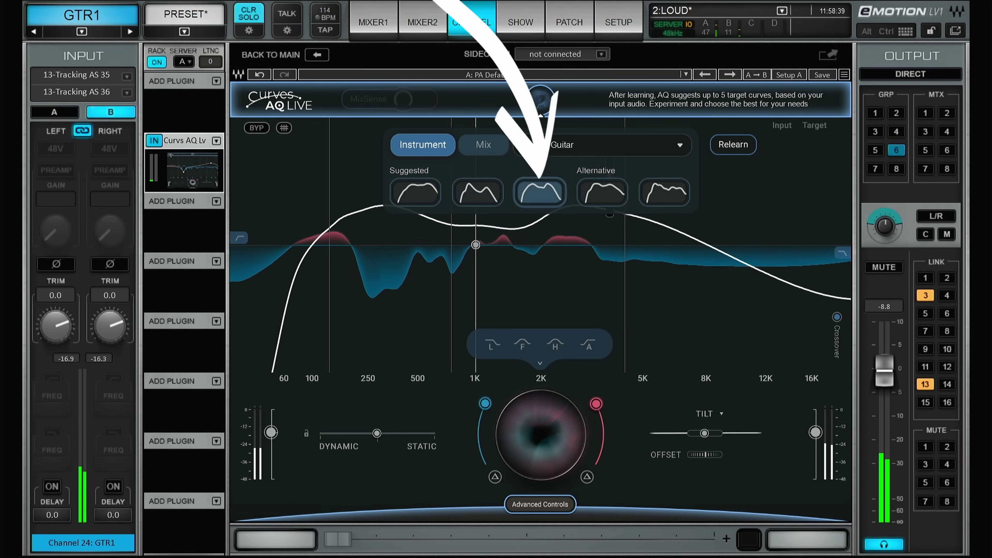
left_click(603, 192)
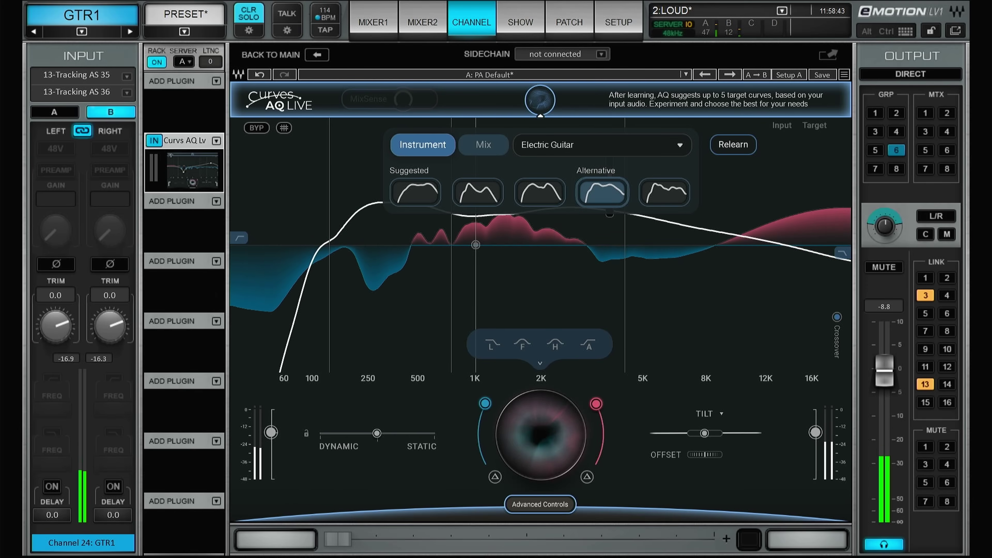
left_click(664, 190)
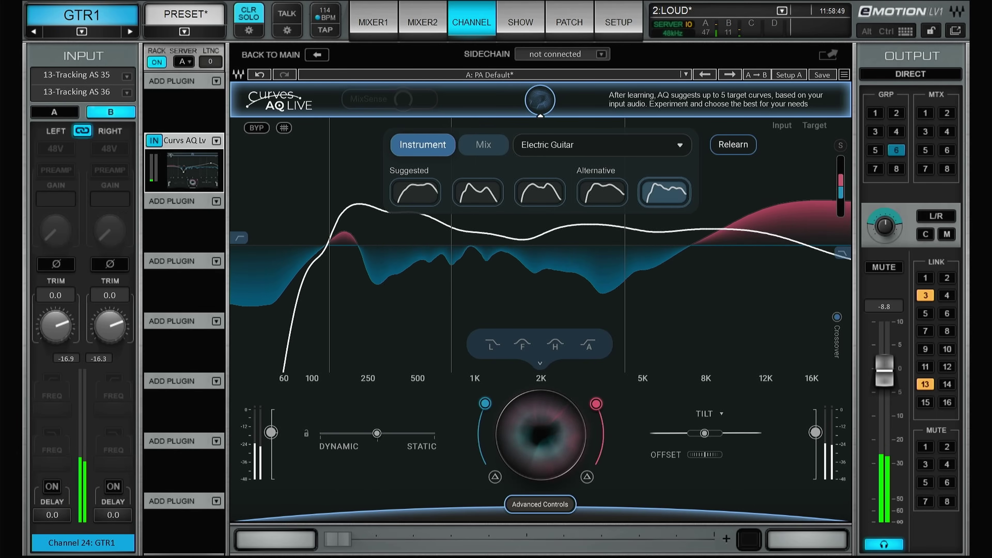
left_click(602, 192)
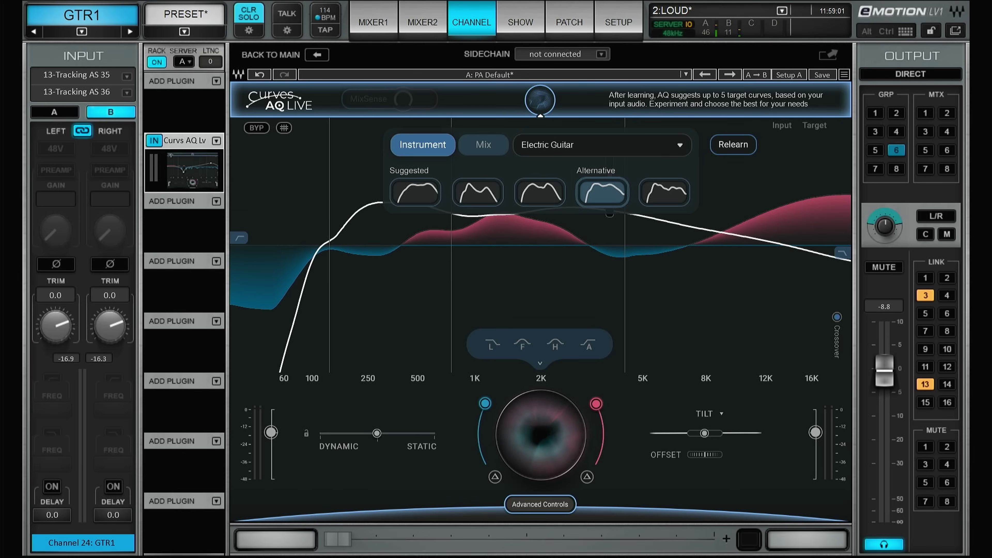
Hide the AI targeting system and compare fully static with fully dynamic processing, returning the balance to about the middle (Dynamic 98.1%).
left_click(542, 98)
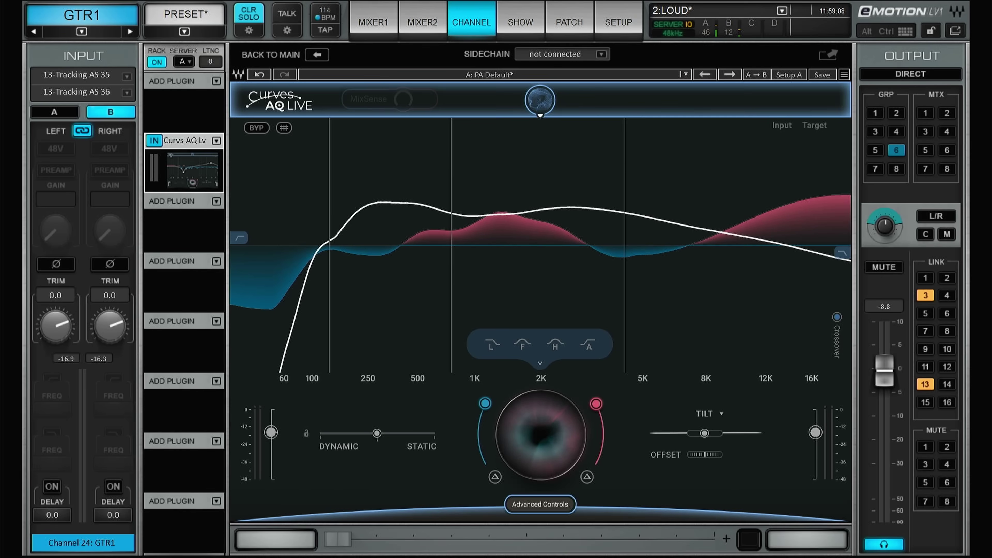
left_click(539, 98)
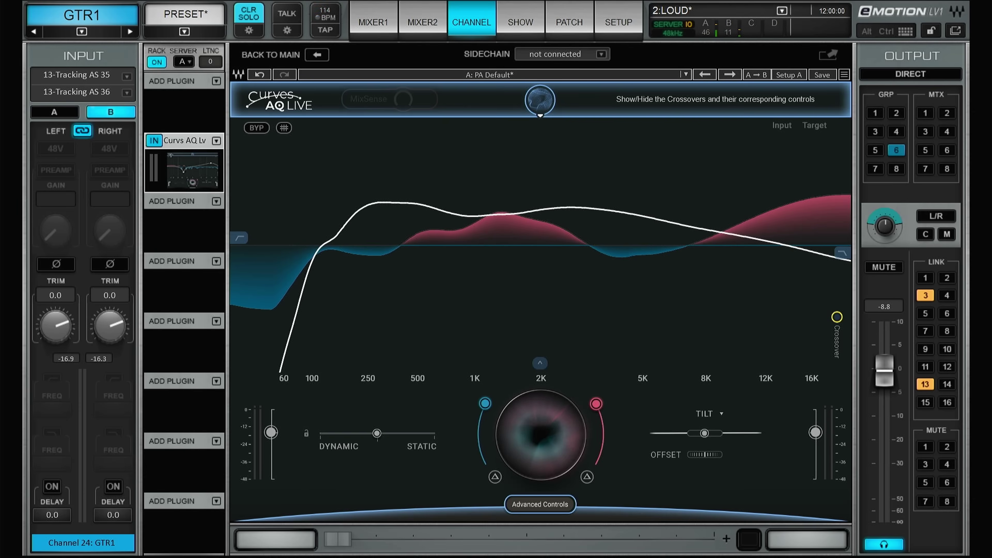
mouse_move(349, 370)
left_mouse_down()
mouse_move(376, 509)
mouse_move(386, 366)
mouse_move(356, 368)
left_mouse_up()
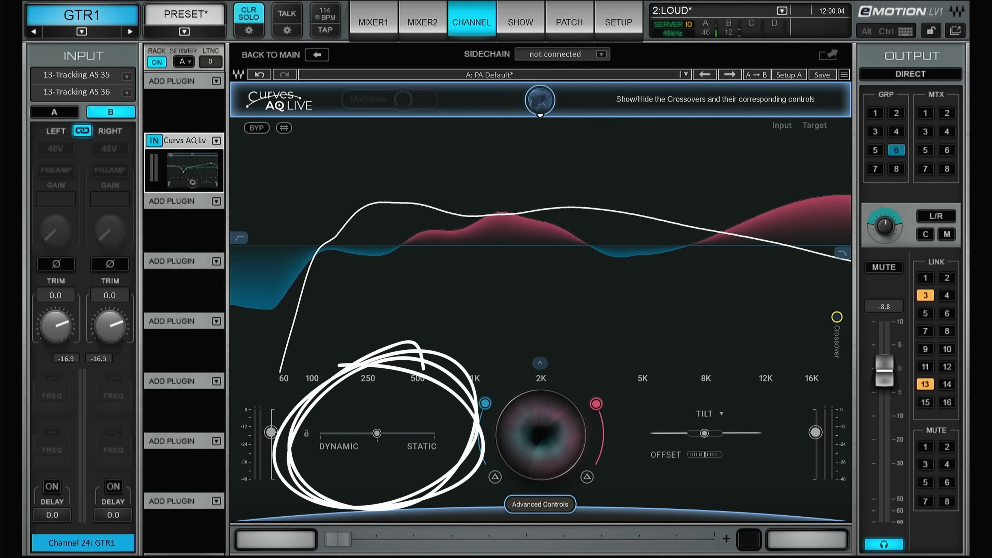
left_click_drag(377, 433, 434, 433)
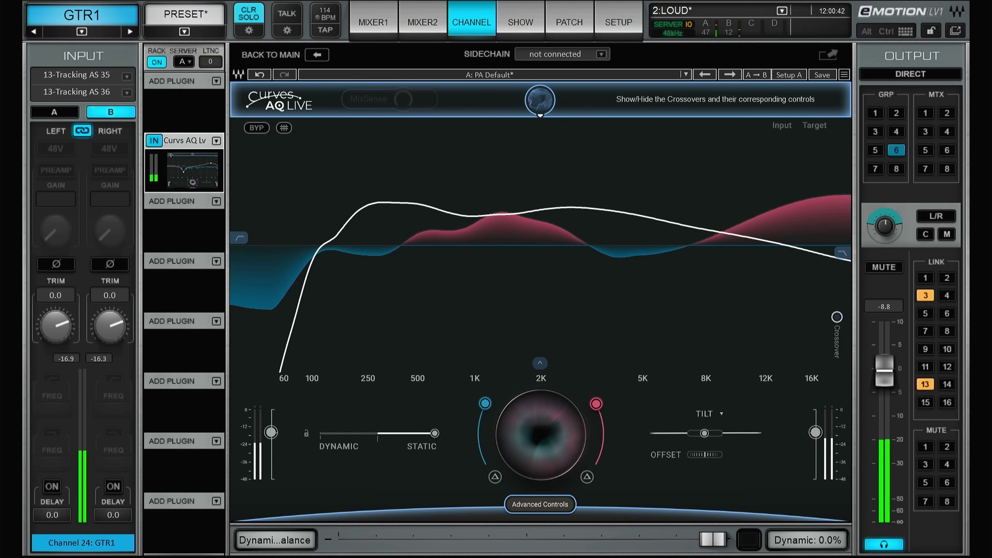
left_click_drag(435, 433, 374, 433)
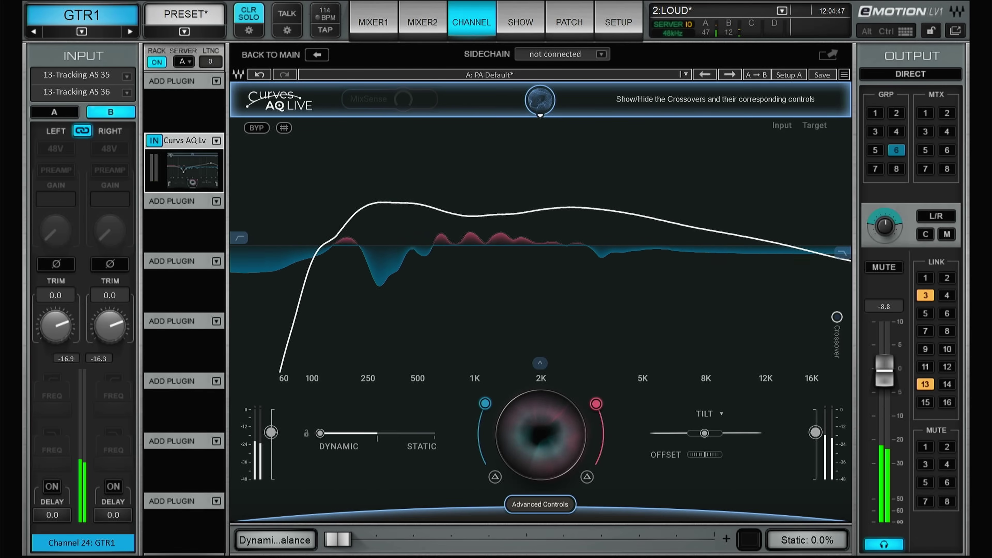
left_click_drag(320, 433, 370, 433)
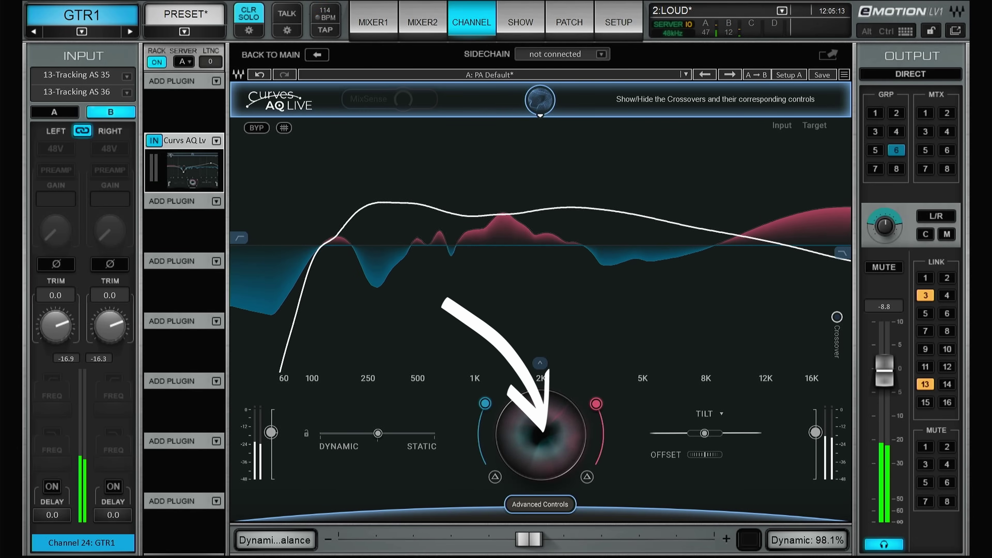
Bring the Main Knob down to 0 to hear no processing, and raise it to 32.
mouse_move(541, 434)
left_mouse_down()
mouse_move(540, 426)
mouse_move(541, 476)
mouse_move(540, 463)
left_mouse_up()
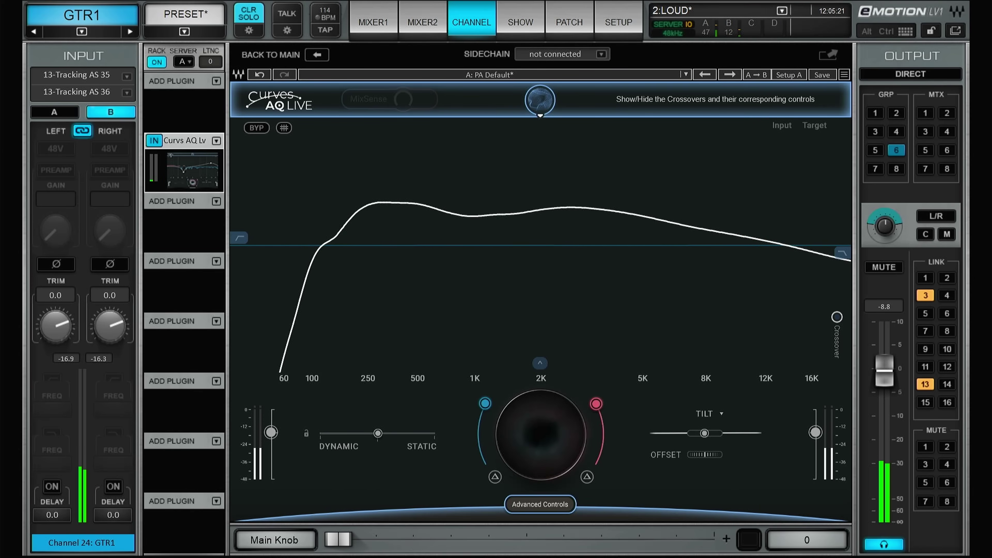
left_click_drag(540, 463, 540, 421)
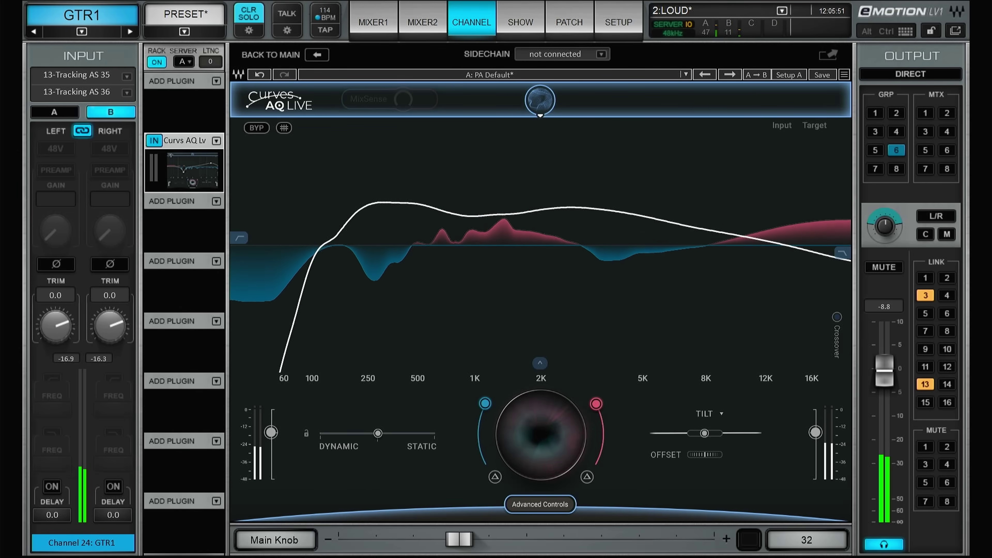
Audition reduced Cut and Boost Global Mix amounts, return both to 100, and adjust the Tilt slightly.
left_click_drag(485, 403, 485, 462)
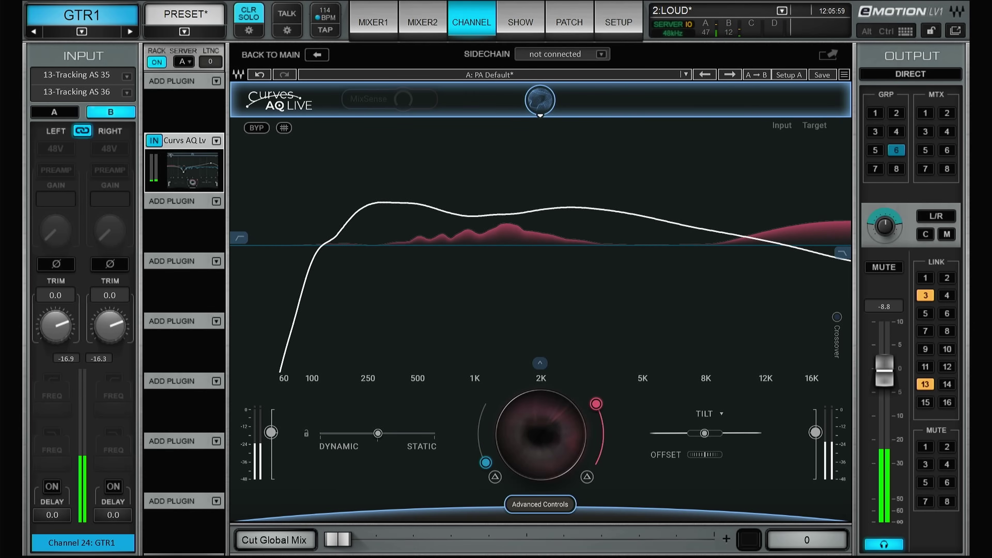
left_click_drag(485, 462, 485, 403)
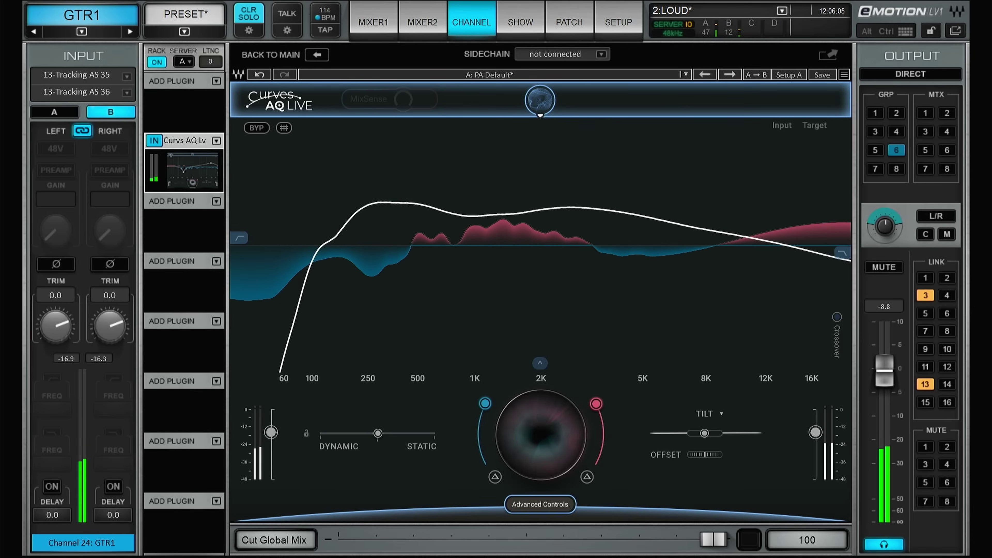
left_click_drag(596, 403, 600, 454)
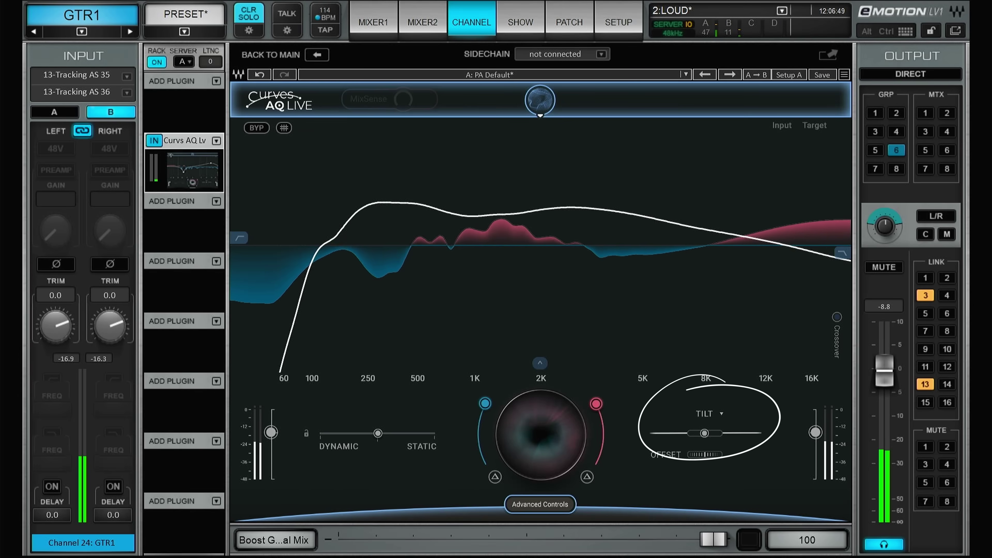
mouse_move(704, 433)
left_mouse_down()
mouse_move(705, 377)
mouse_move(707, 453)
mouse_move(704, 426)
mouse_move(700, 433)
mouse_move(718, 433)
mouse_move(693, 433)
left_mouse_up()
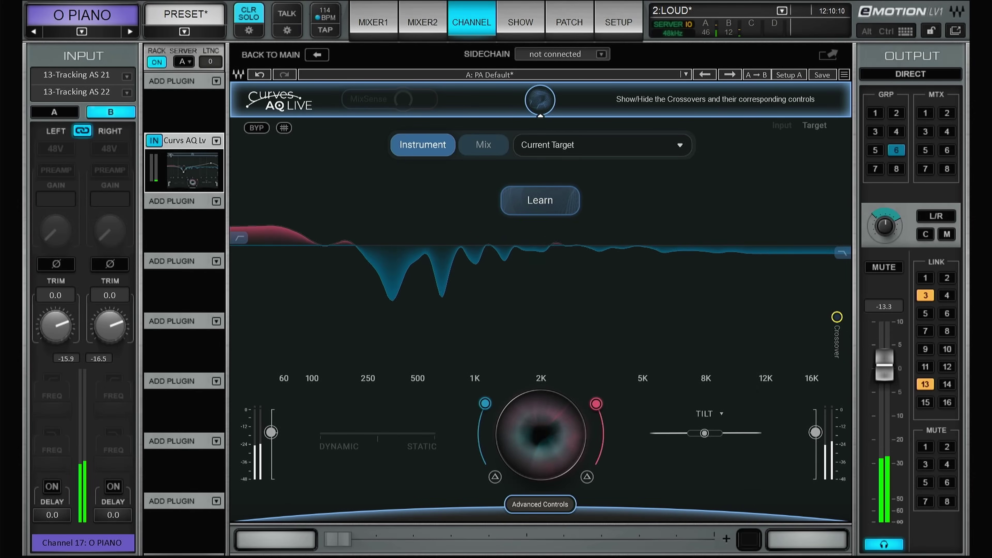
Run Learn on the O PIANO channel and compare the resulting processing with the plug-in bypassed.
left_click(541, 200)
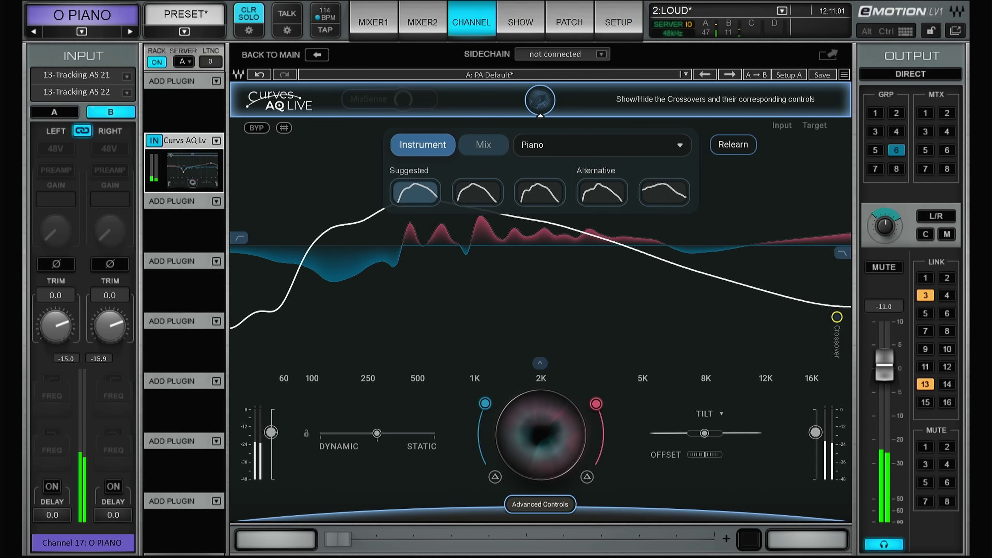
left_click(257, 127)
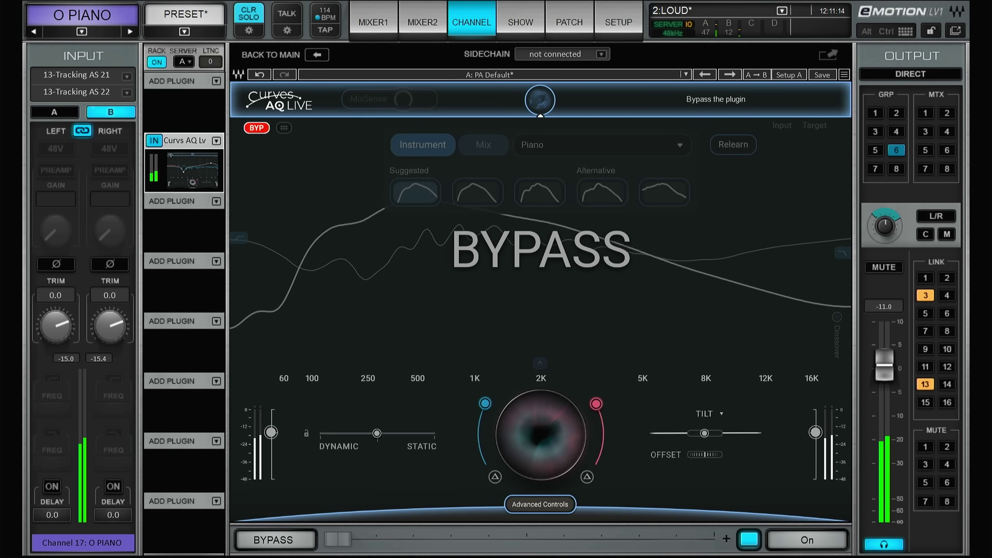
left_click(256, 128)
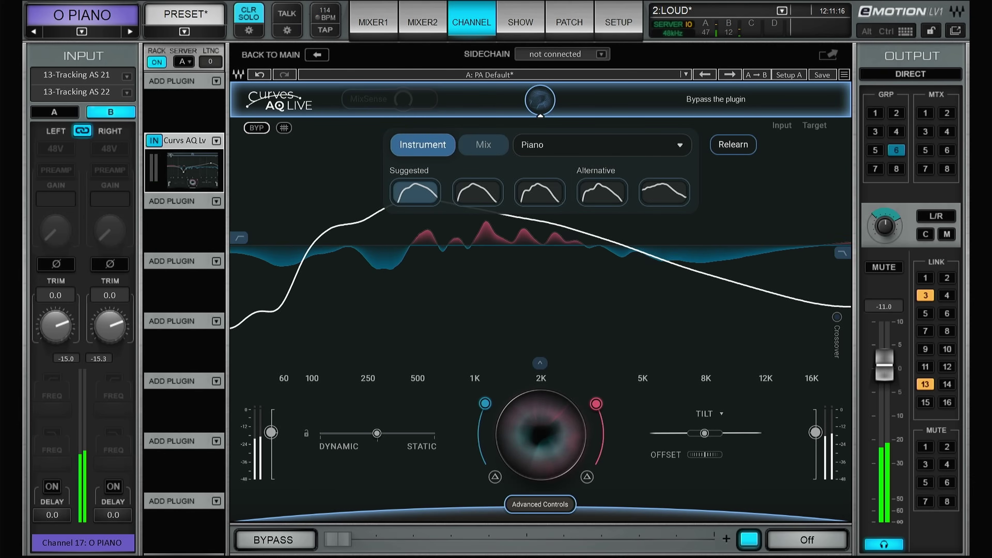
Audition all the learned Piano target curves and select the second Alternative curve.
left_click(477, 192)
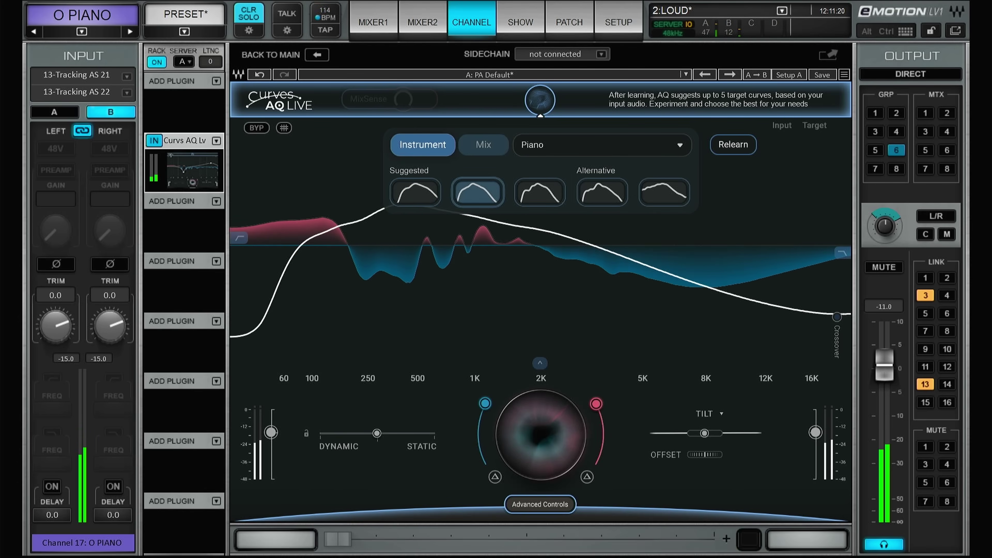
left_click(539, 191)
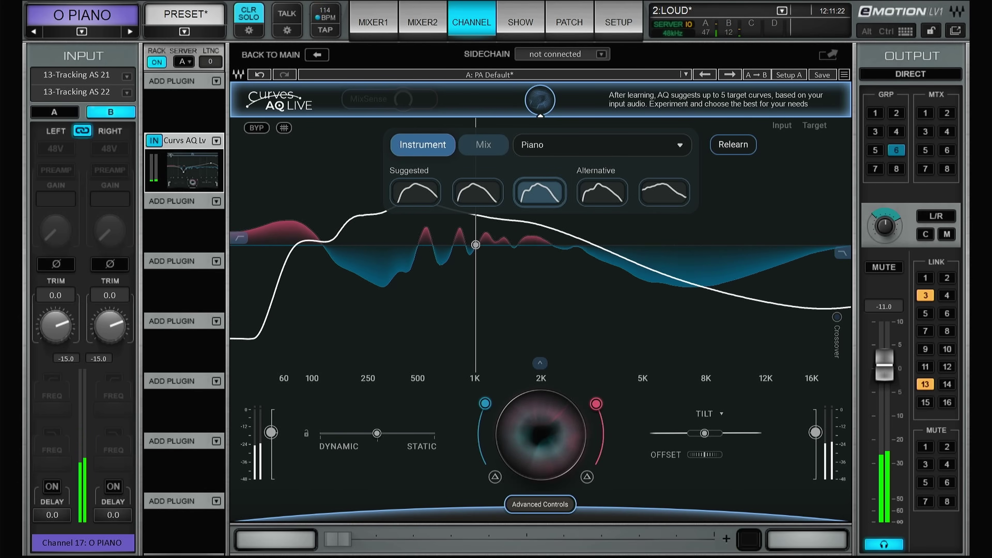
left_click(603, 192)
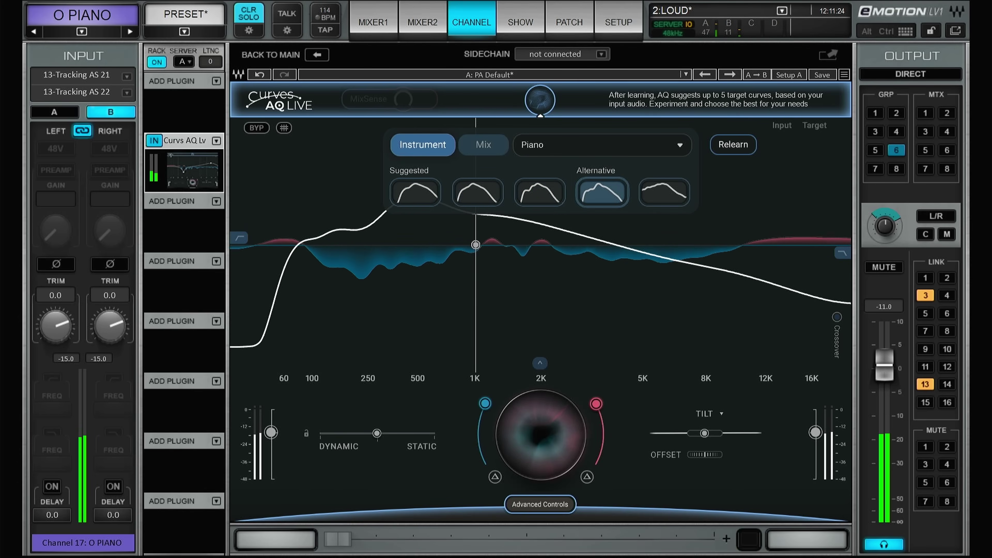
left_click(664, 192)
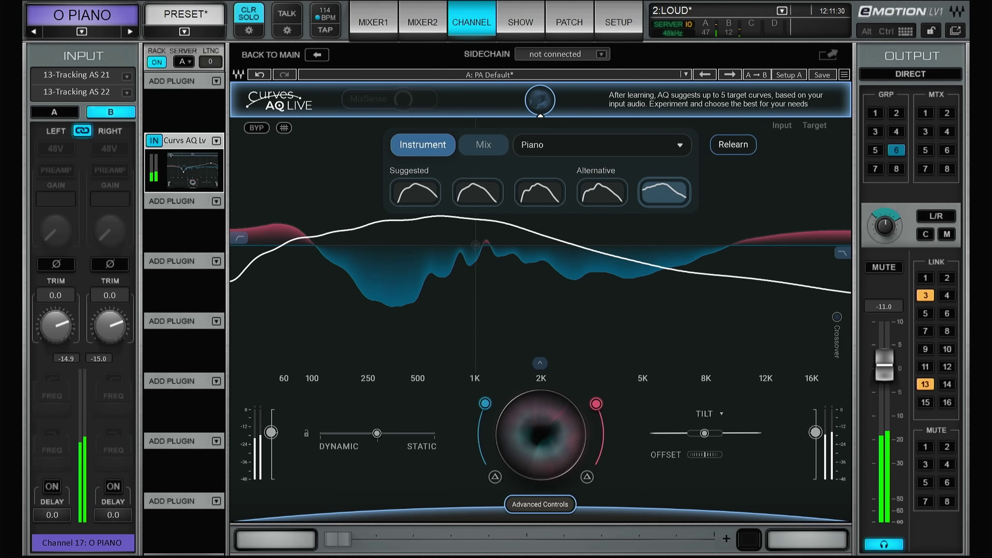
left_click(415, 192)
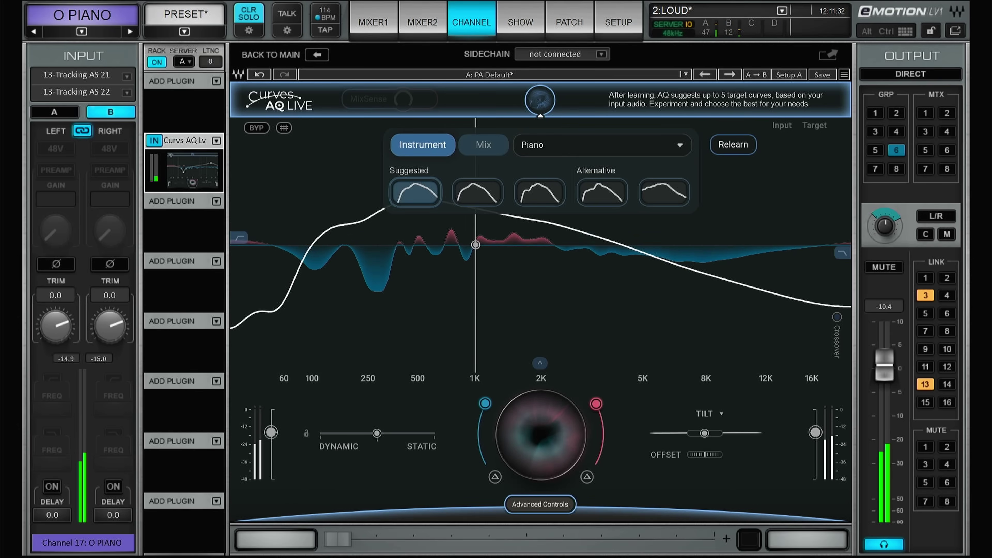
left_click(664, 192)
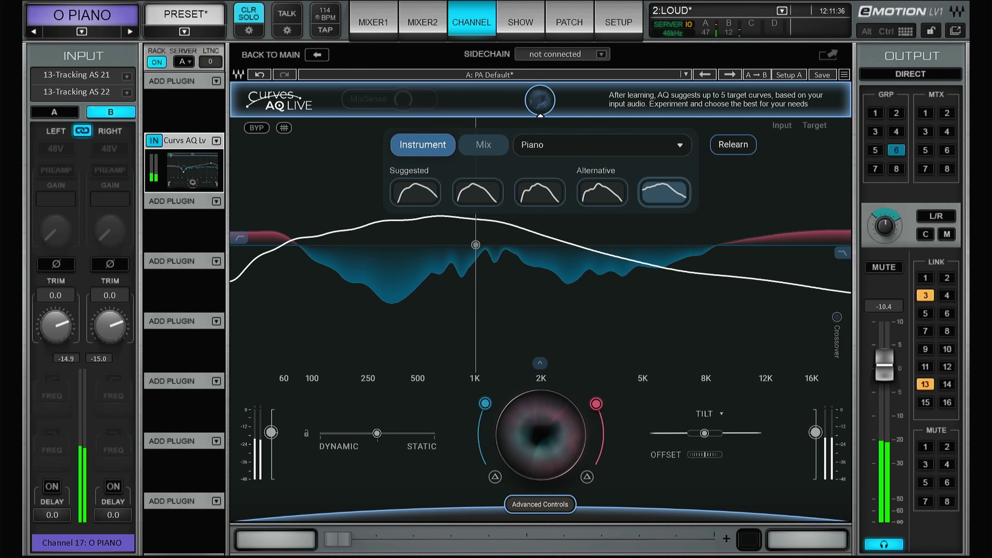
Compare the piano with the plug-in bypassed and active, and hide the AI spectral targeting system.
left_click(256, 128)
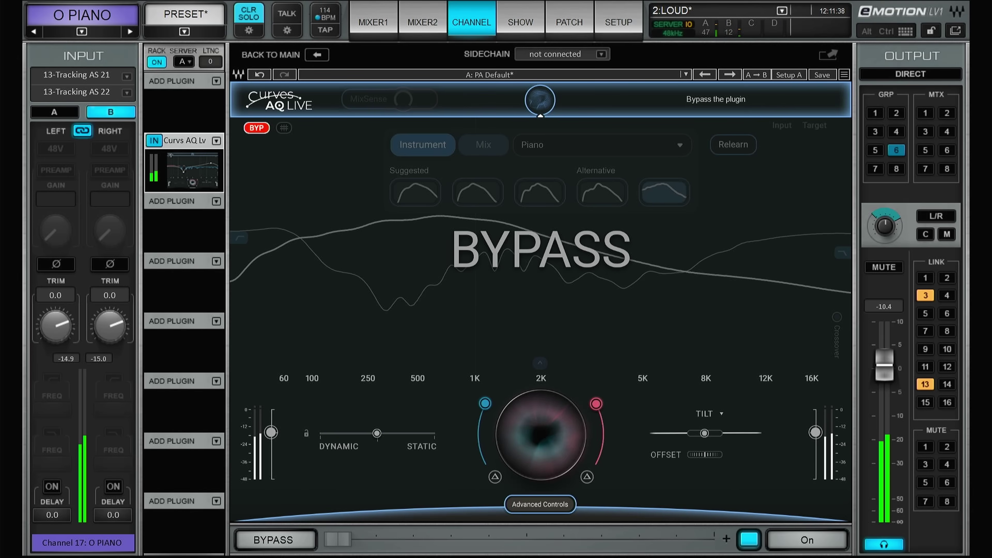
left_click(257, 128)
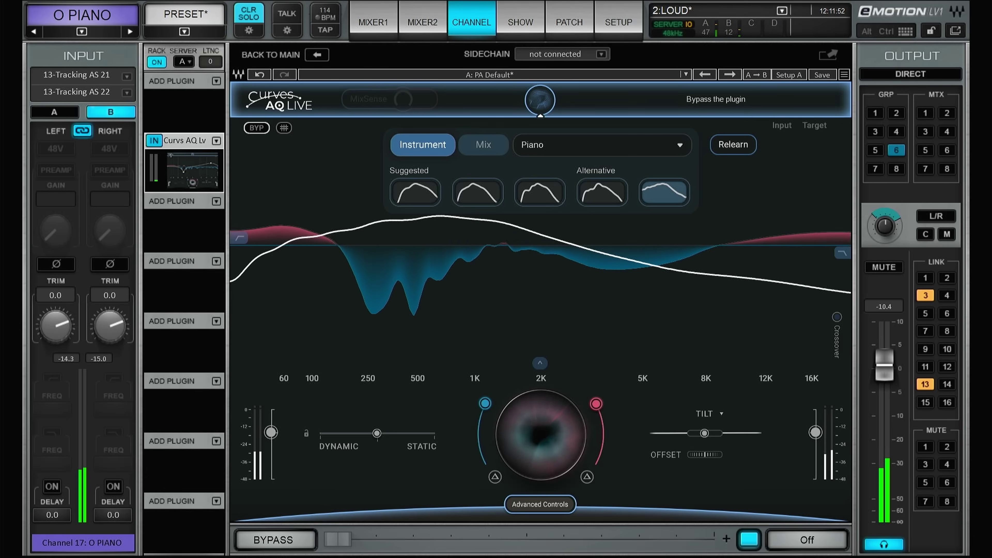
left_click(539, 100)
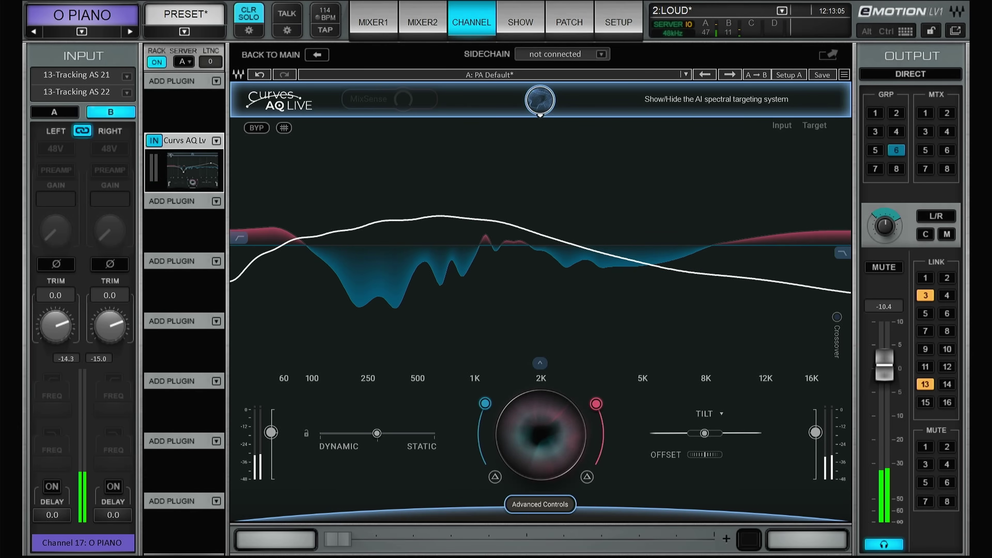
Show the four smart frequency controls, raise Low slightly at 113 Hz, set Fundamental to -0.8 at 232 Hz, and look at Harmonic and Air.
left_click(539, 363)
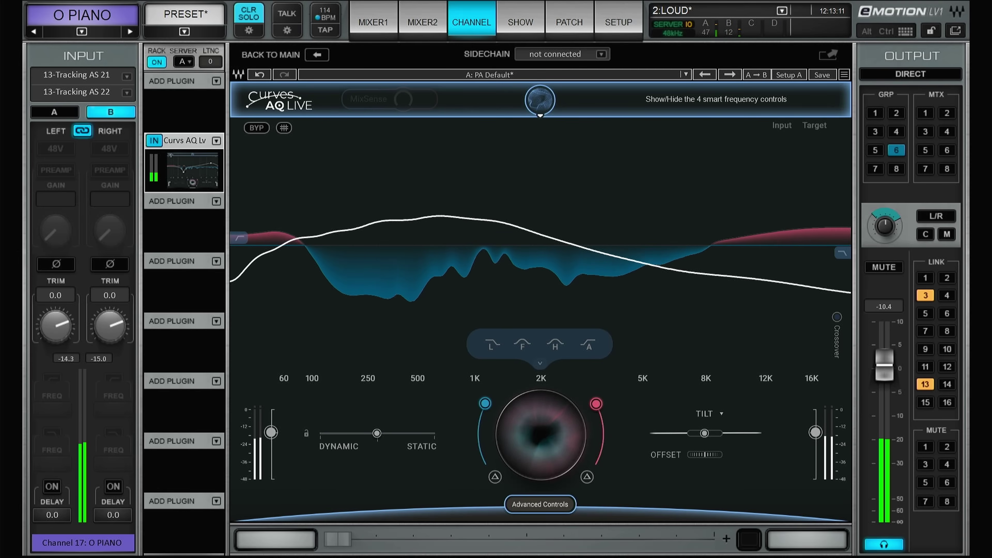
mouse_move(491, 344)
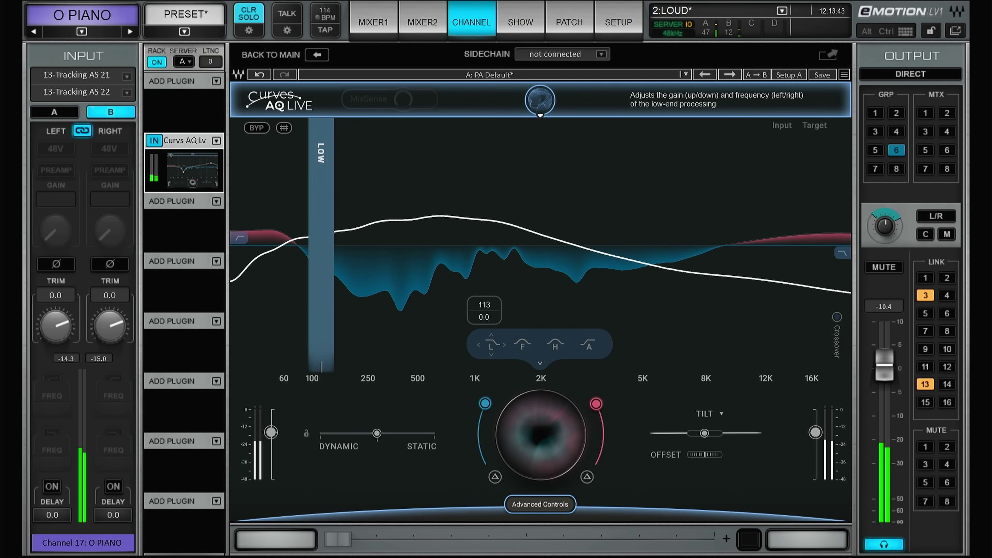
mouse_move(497, 346)
left_mouse_down()
mouse_move(488, 347)
mouse_move(499, 347)
mouse_move(496, 335)
mouse_move(498, 356)
mouse_move(500, 340)
left_mouse_up()
left_click(527, 345)
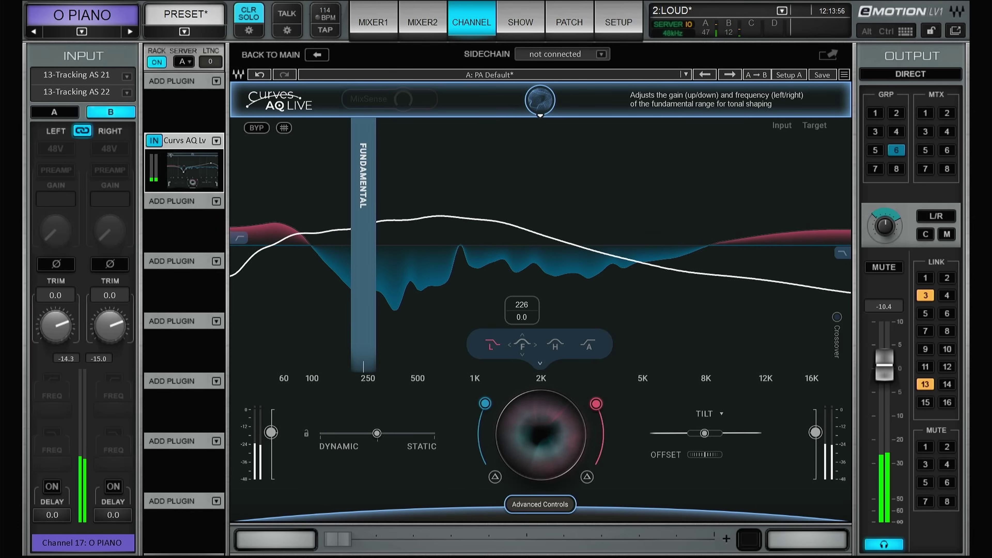
mouse_move(522, 344)
left_mouse_down()
mouse_move(539, 345)
mouse_move(525, 344)
left_mouse_up()
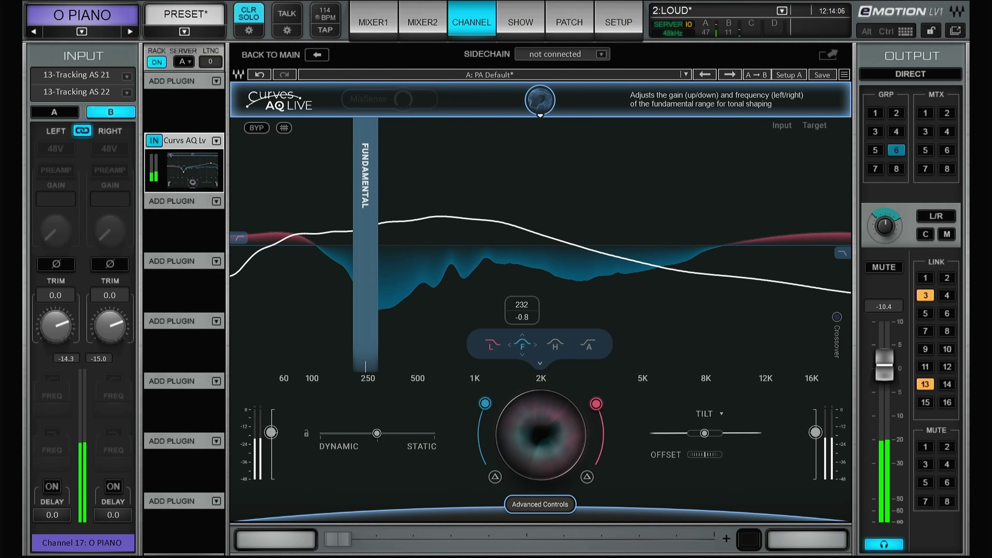
left_click(554, 345)
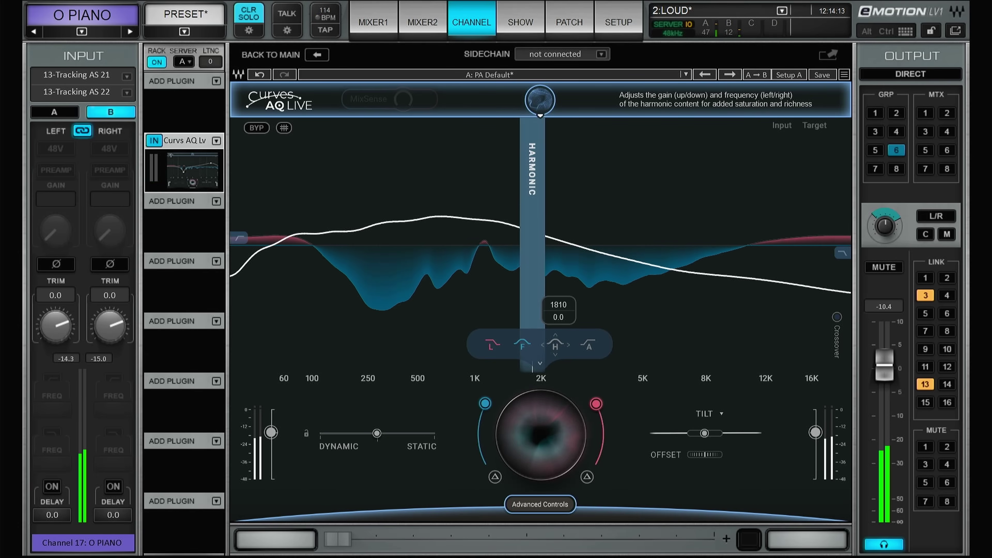
left_click(588, 345)
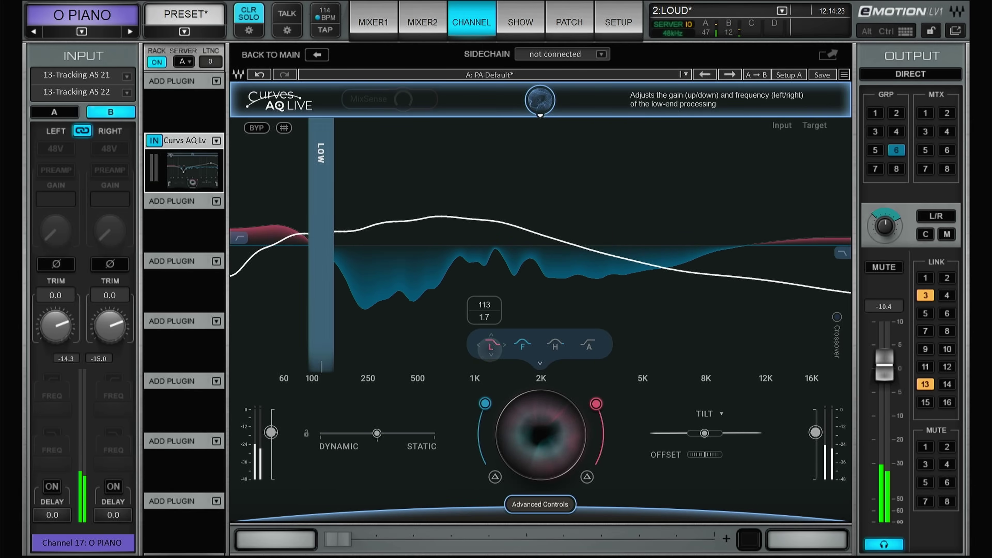
Audition Low at 20.0 and -20.0 and settle it at 0.7, and pull Fundamental down to -20.0 and back up.
left_click_drag(491, 345, 494, 274)
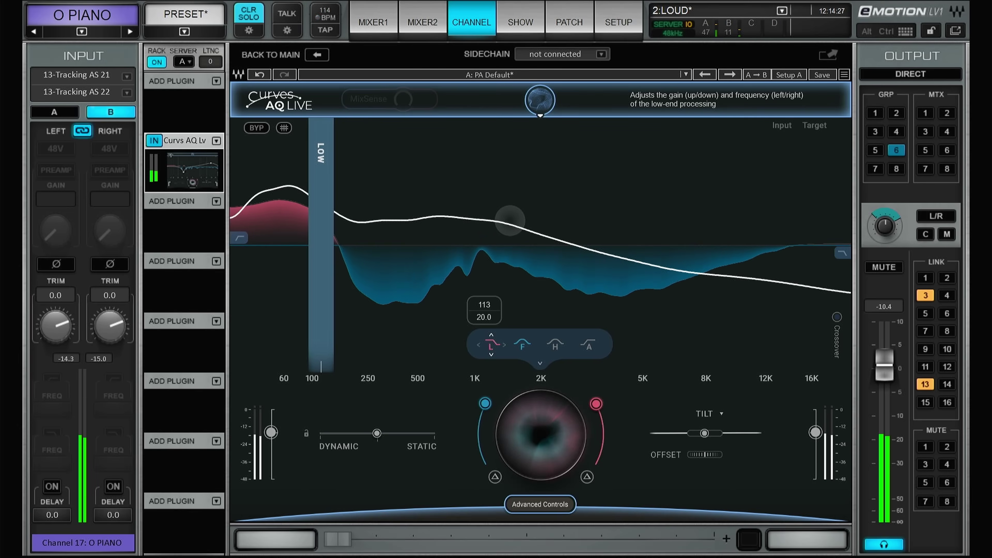
left_click_drag(509, 221, 493, 461)
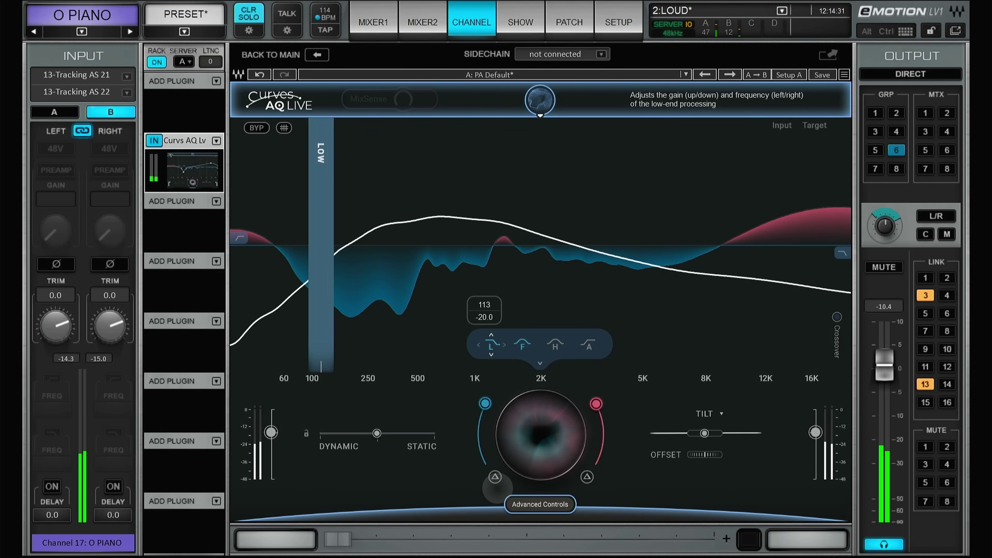
left_click_drag(497, 488, 521, 434)
left_click(533, 473)
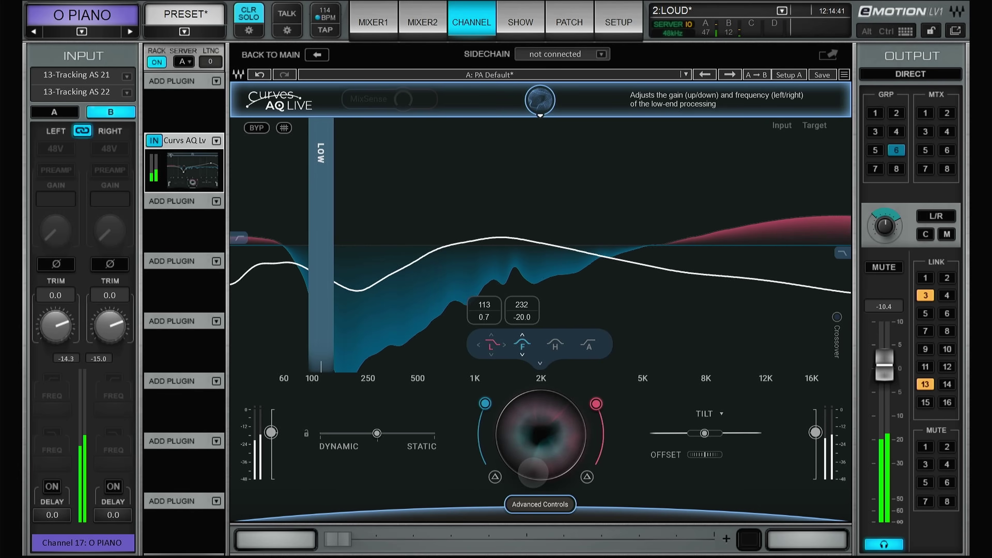
left_click_drag(533, 472, 540, 398)
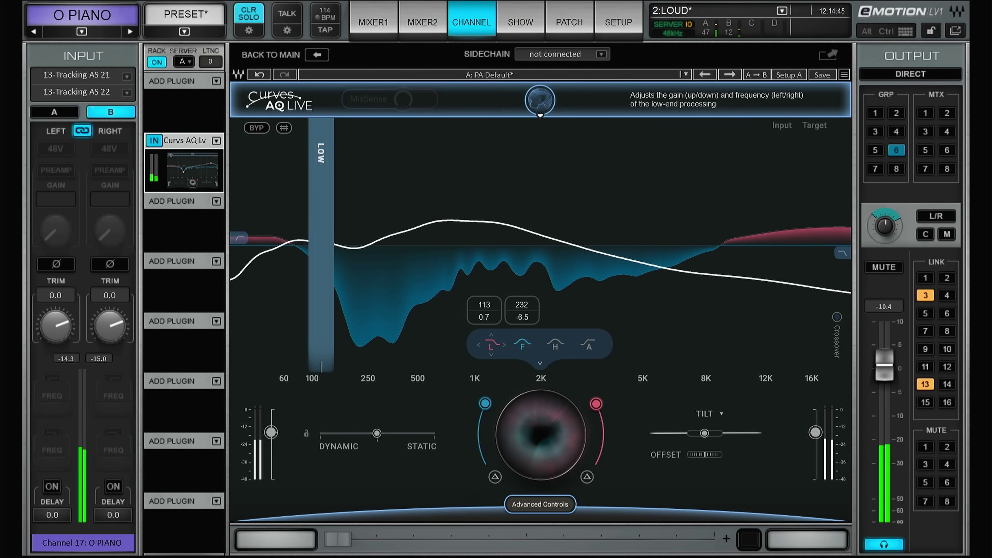
Audition a strong Harmonic boost around 2757 Hz and bring its gain back down.
left_click_drag(560, 344, 572, 285)
left_click(558, 346)
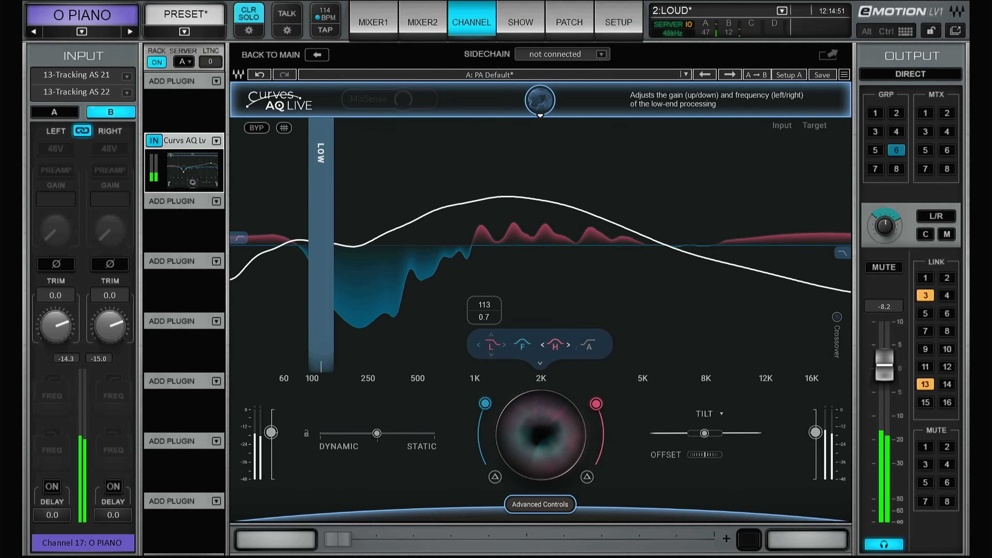
left_click(585, 347)
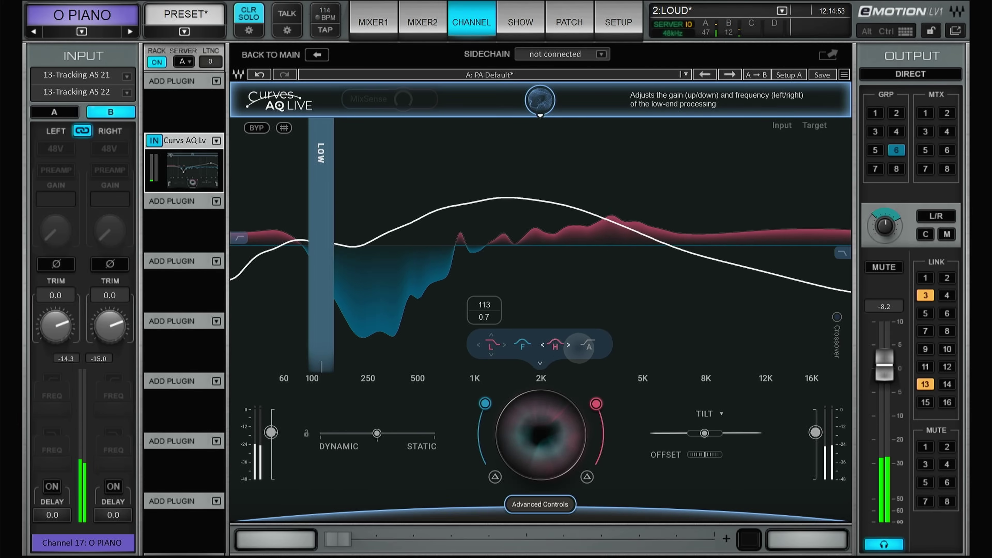
left_click(555, 345)
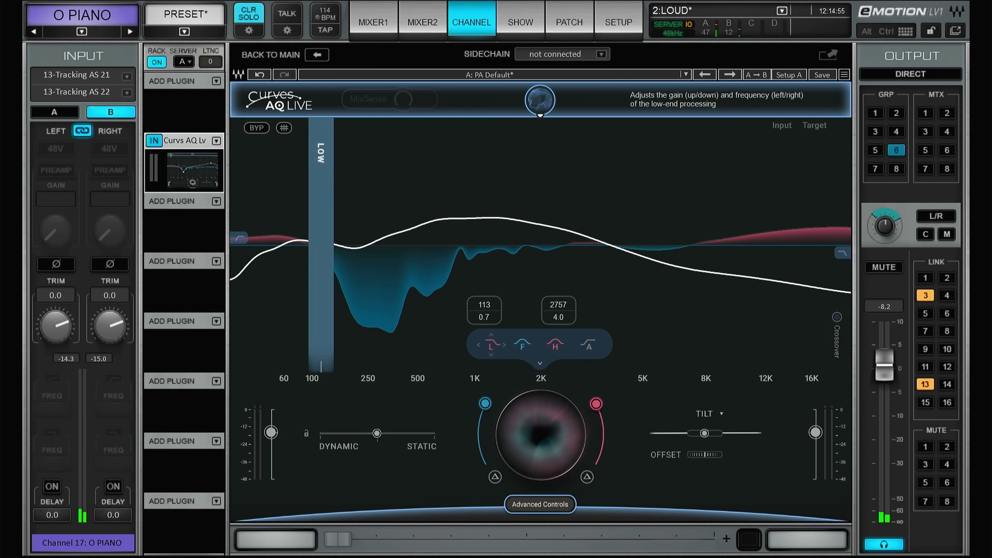
Boost the Air control to 20.0 at 4003 Hz, and readjust its gain and frequency.
left_click_drag(594, 350, 595, 301)
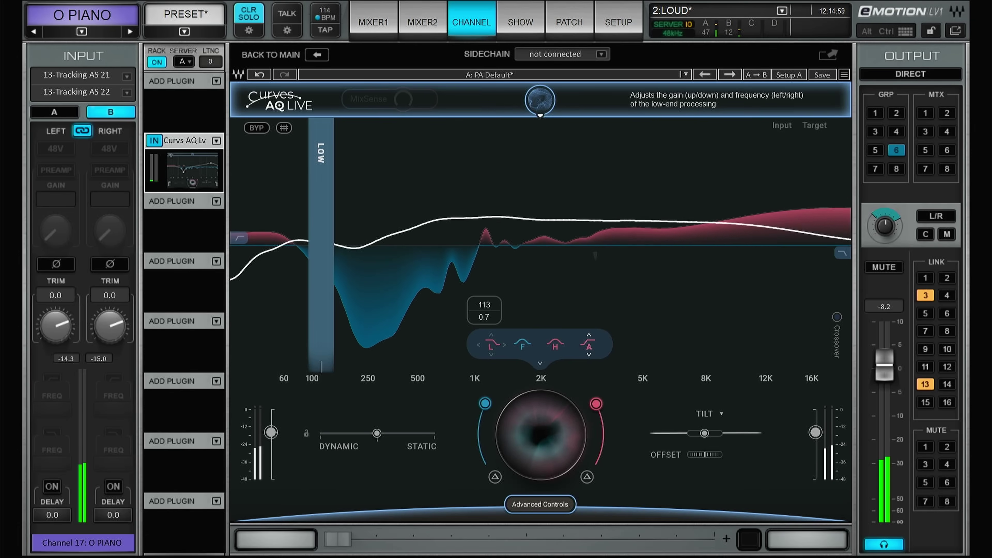
left_click(589, 345)
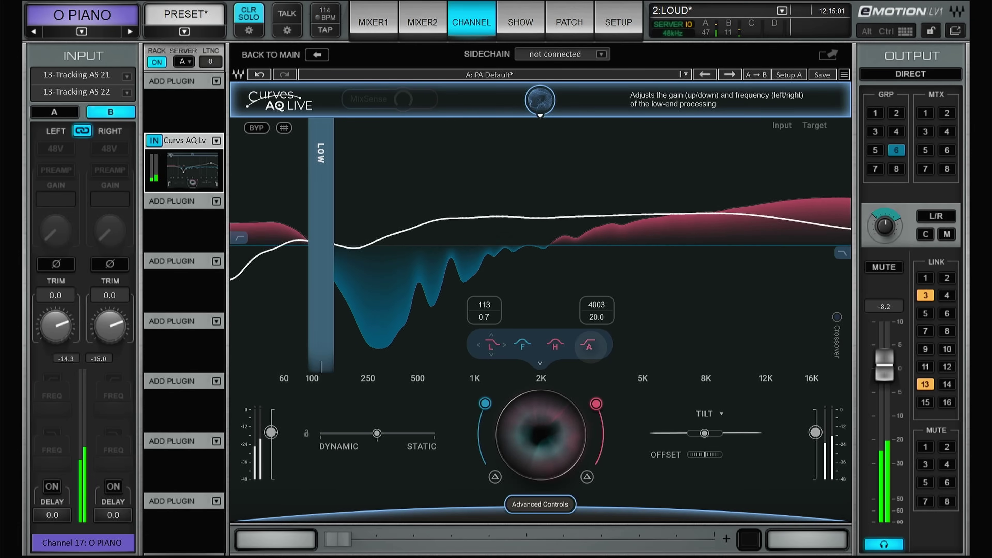
left_click_drag(590, 346, 625, 353)
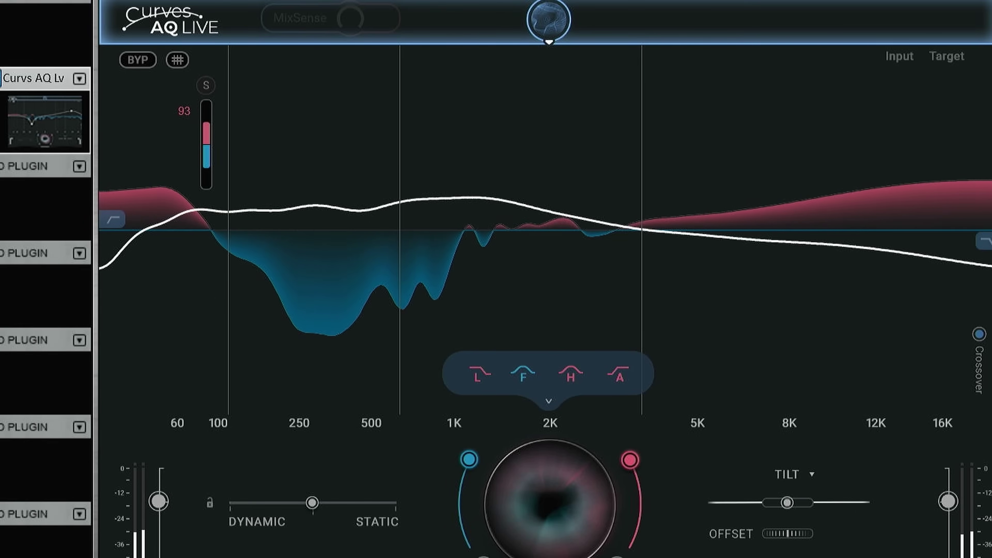
Fine-tune the cut and boost amounts of the first two crossover bands.
left_click_drag(210, 179, 209, 177)
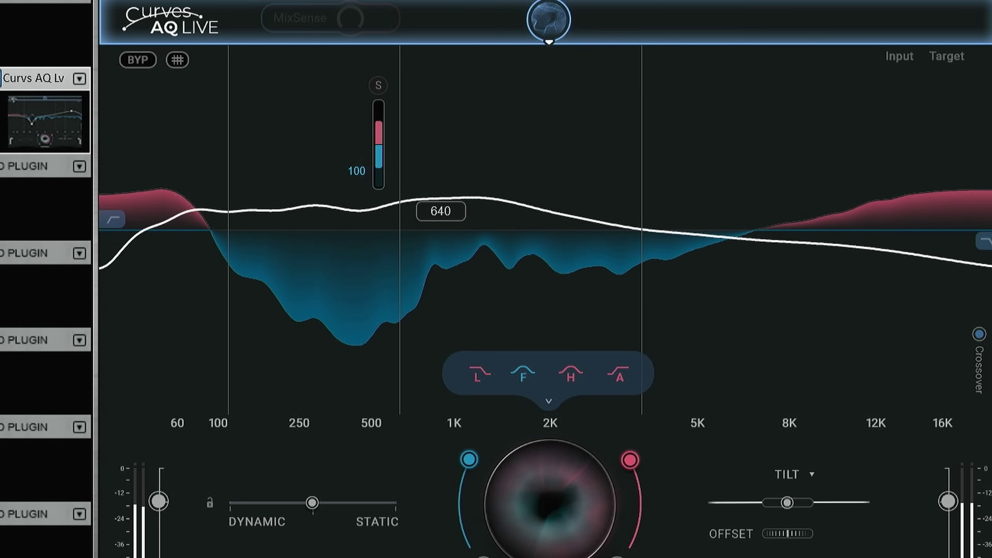
left_click_drag(378, 149, 379, 146)
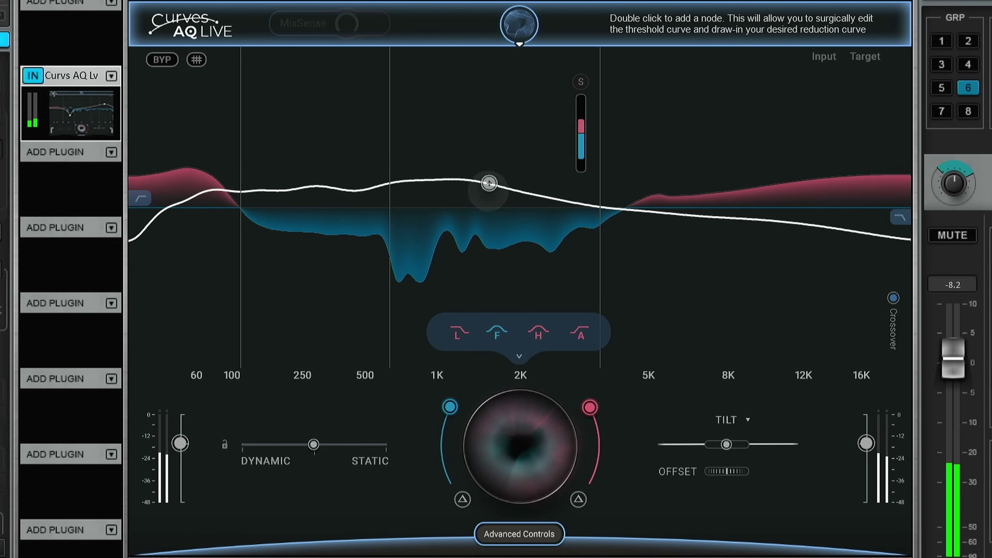
Add a node to the threshold curve near 2585 Hz and move it to 3448 Hz with a gain of -7.3.
double_click(551, 201)
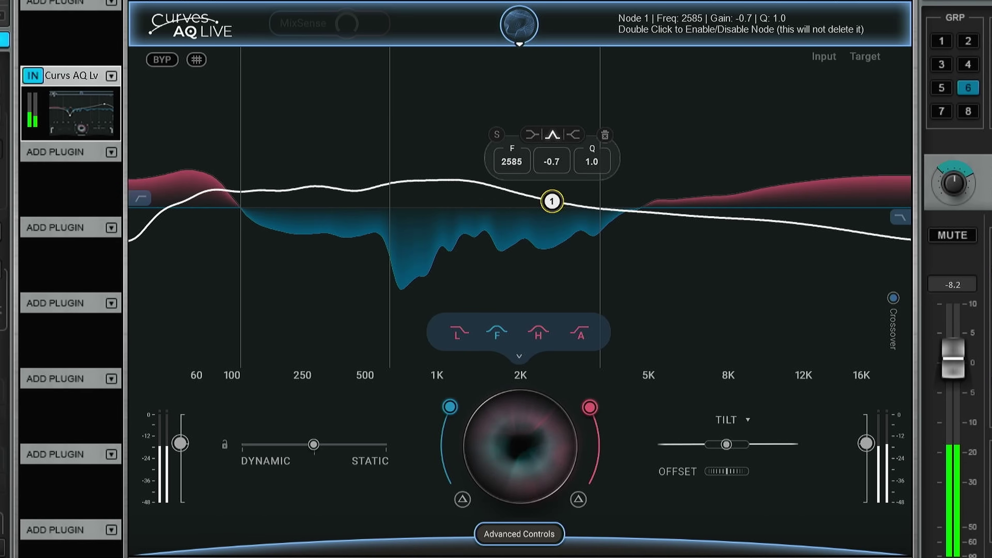
left_click_drag(552, 201, 563, 254)
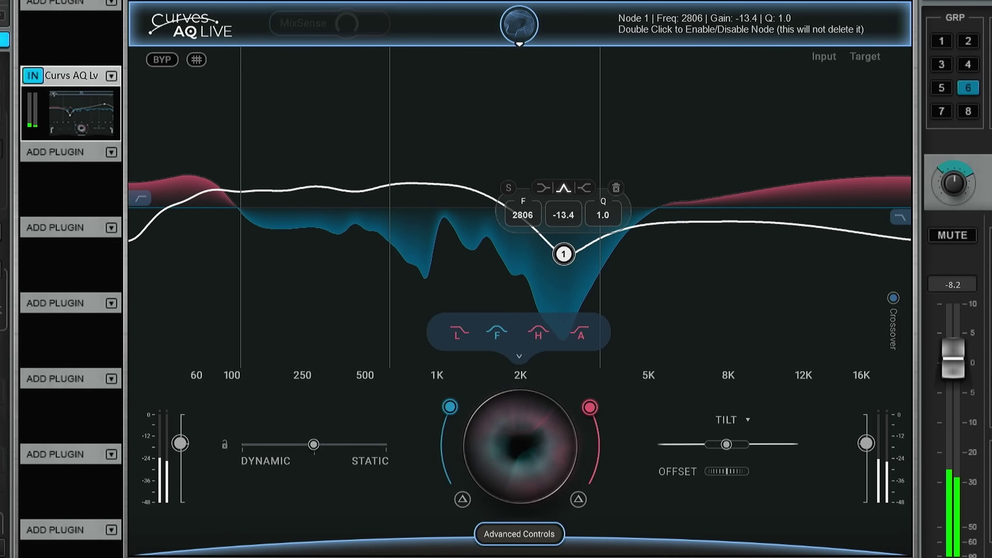
left_click_drag(563, 254, 592, 235)
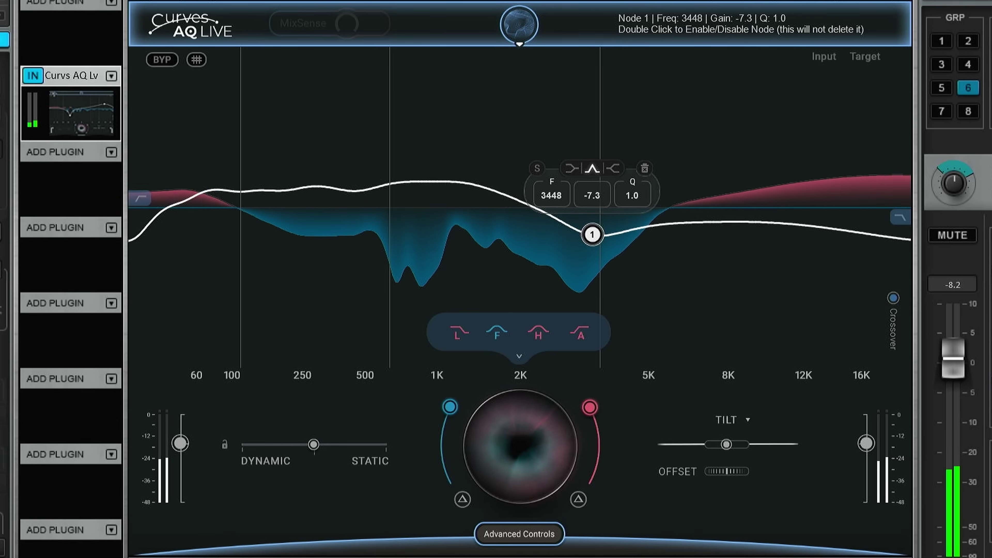
Try the node's shelf filters, return it to a Bell, narrow its Q to 5.2, and raise its gain.
left_click(571, 168)
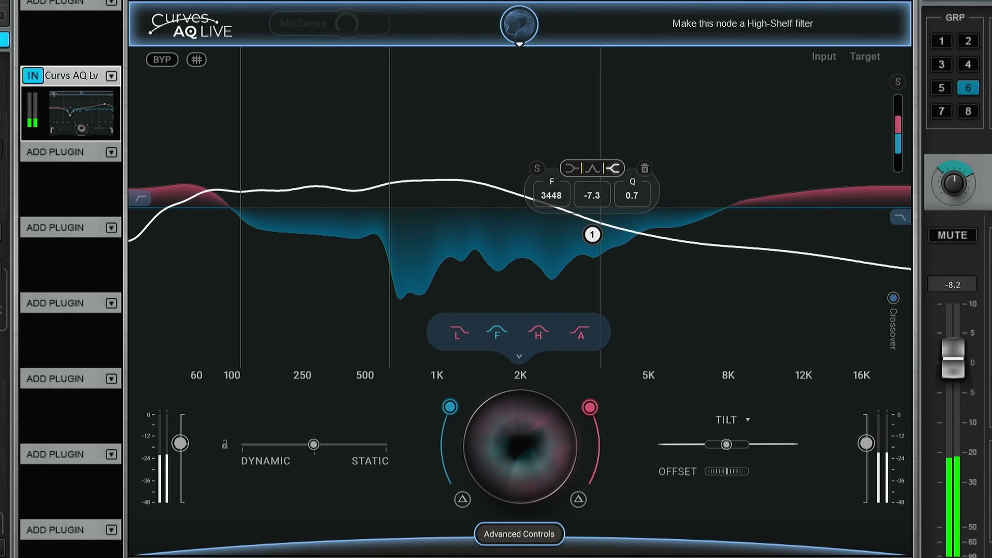
left_click(592, 168)
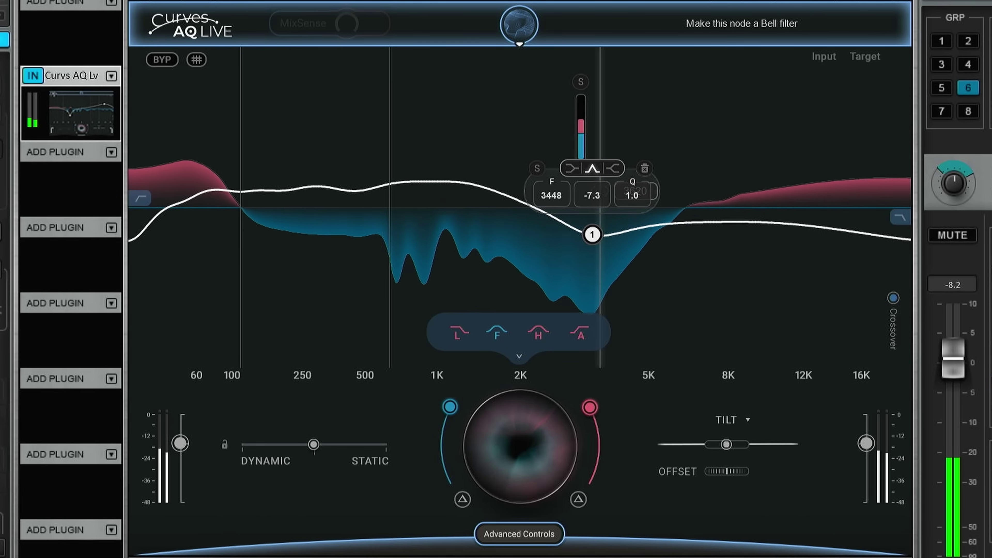
left_click_drag(632, 195, 632, 164)
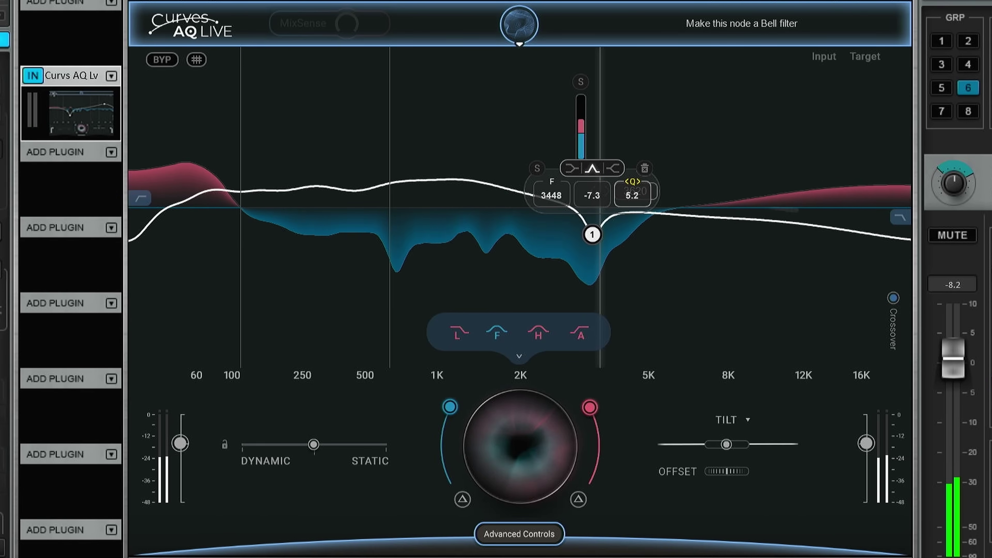
left_click_drag(592, 235, 603, 167)
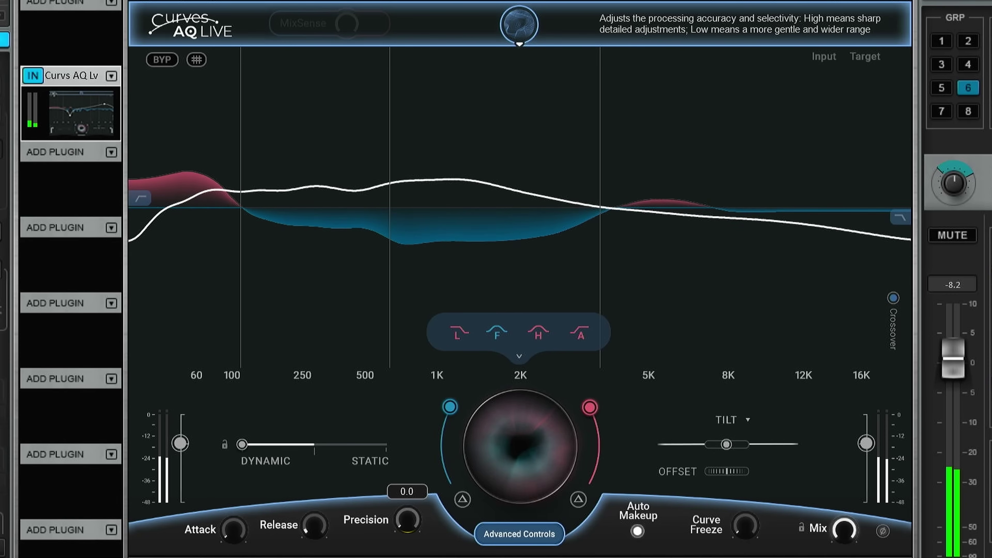
Raise the Precision from 0.0 to make the processing more selective.
left_click_drag(407, 520, 407, 448)
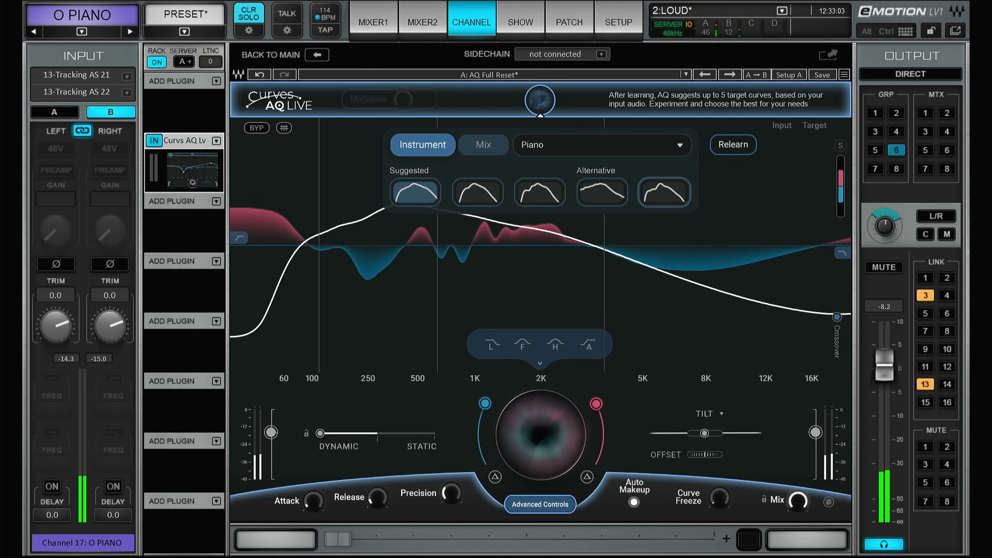
Audition the remaining Piano target curves, select the first Alternative curve, and hide the AI spectral targeting system.
left_click(478, 192)
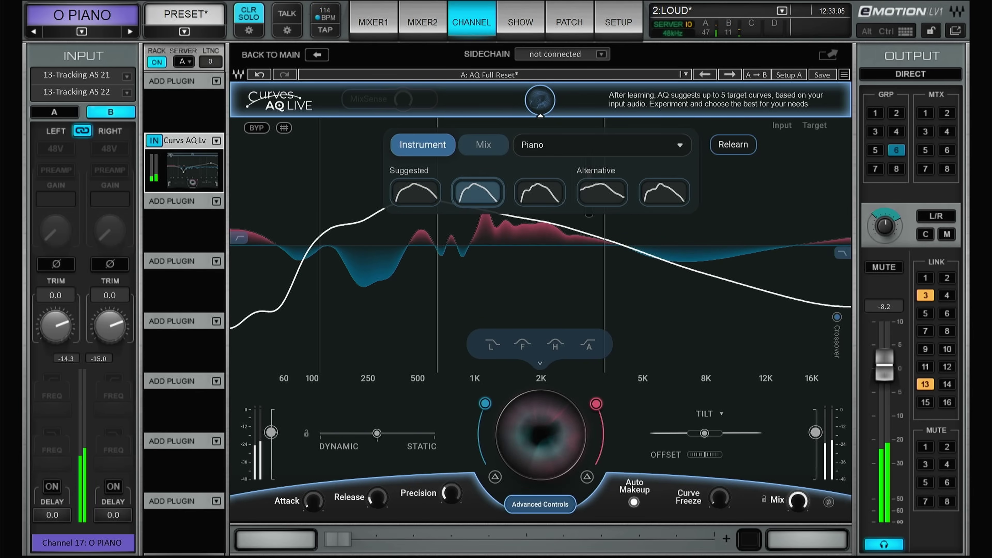
left_click(540, 191)
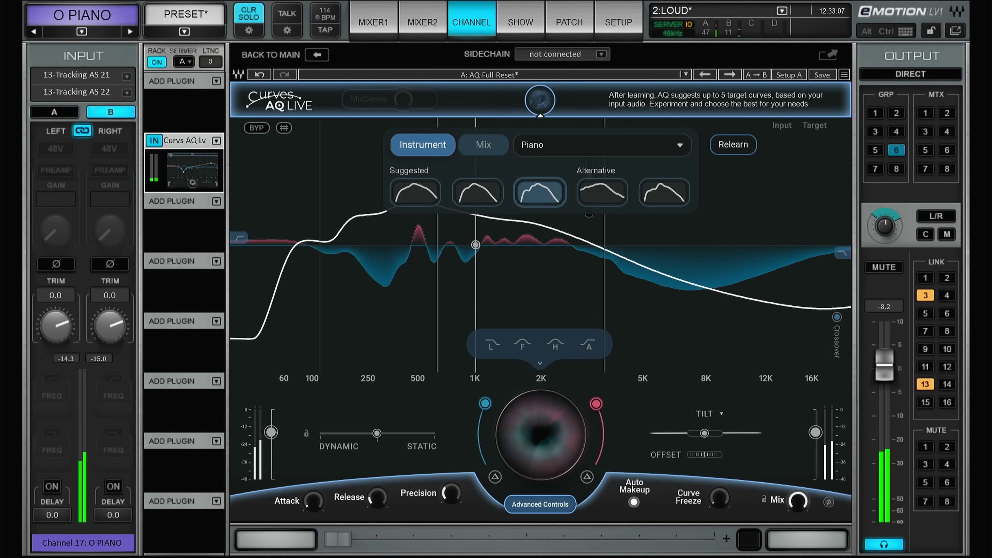
left_click(602, 192)
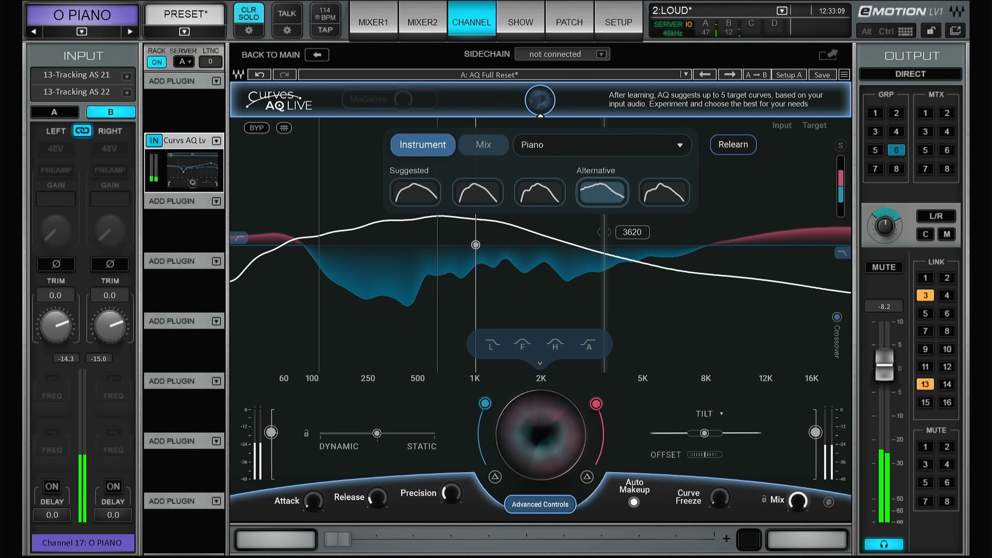
left_click(663, 191)
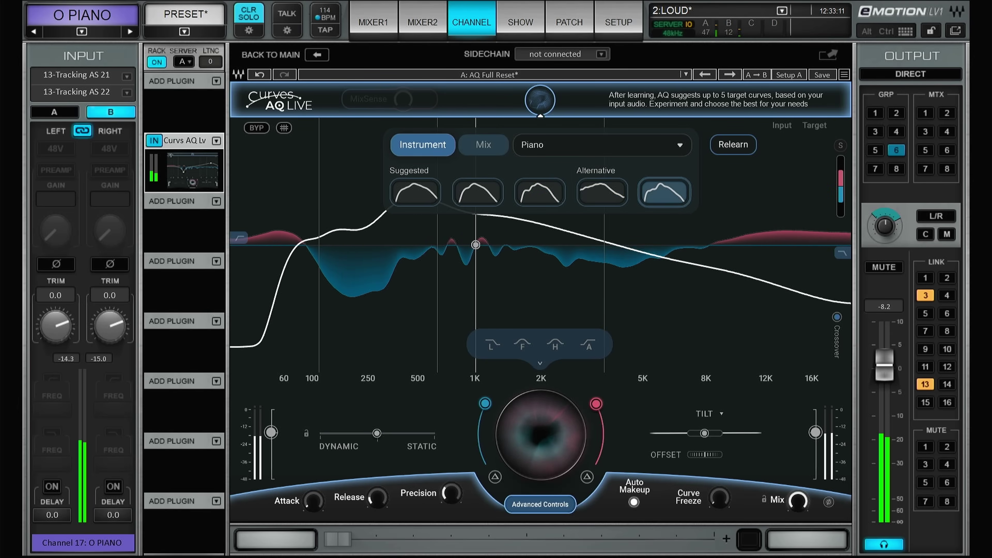
left_click(602, 192)
left_click(539, 100)
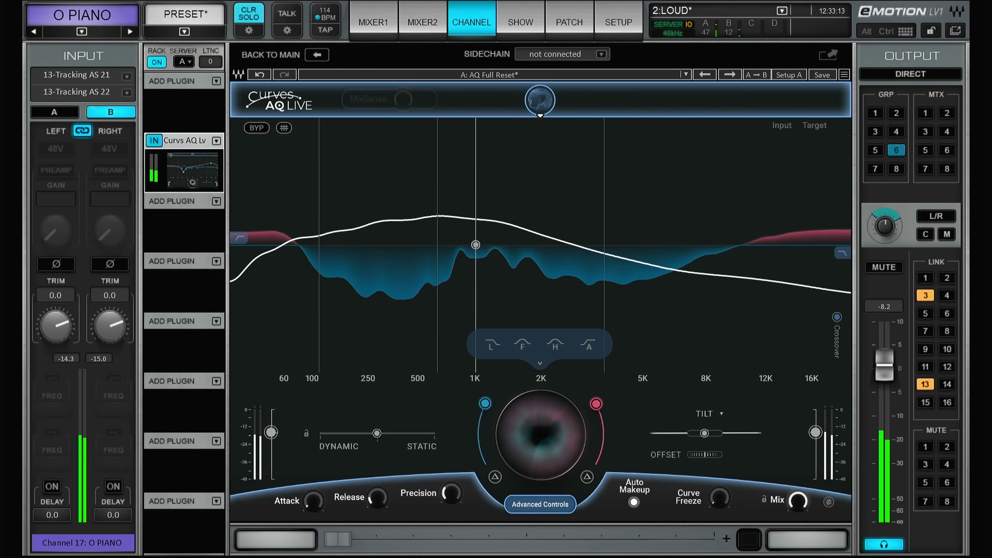
Move Crossover 2 to 767 Hz and set the Band 2 Boost to 98.
left_click_drag(475, 245, 453, 316)
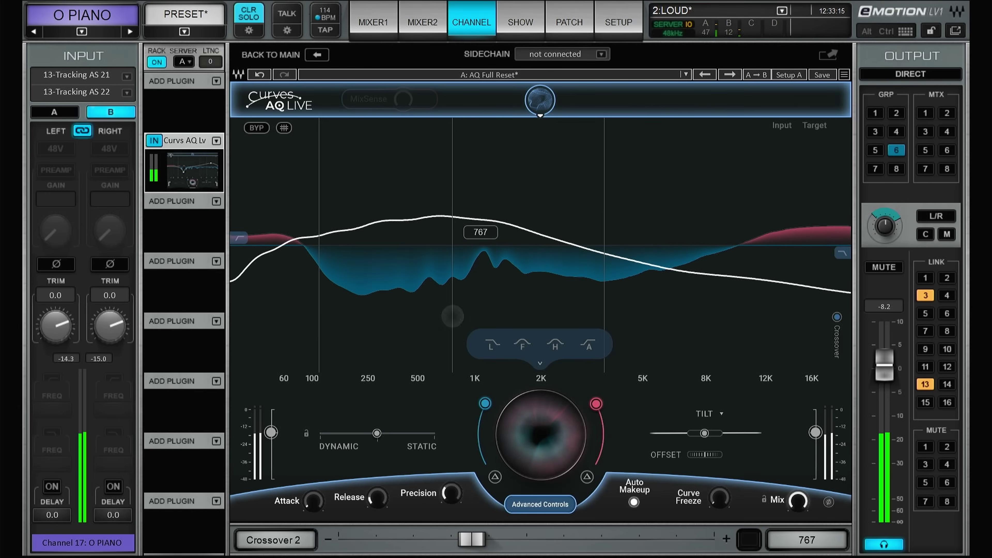
left_click(402, 241)
left_click_drag(438, 175, 437, 181)
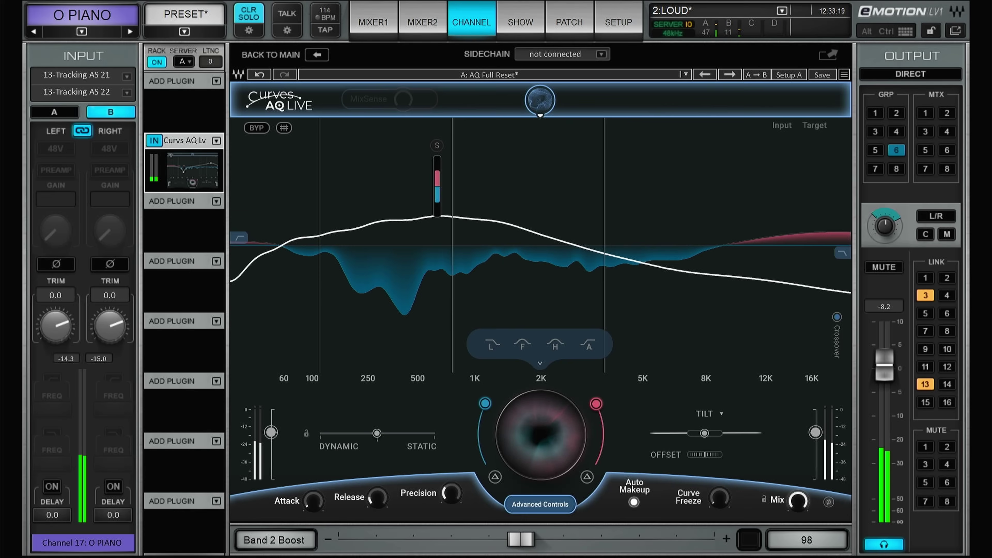
Set the Band 3 Cut to 72 and nudge the upper crossover slightly higher.
left_click(528, 241)
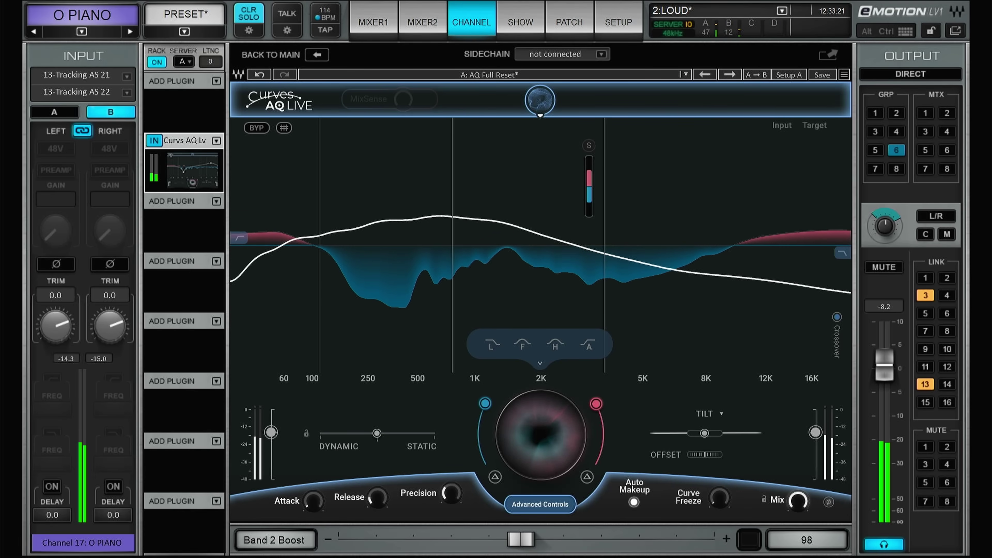
left_click_drag(594, 166, 593, 207)
left_click(598, 176)
left_click(598, 133)
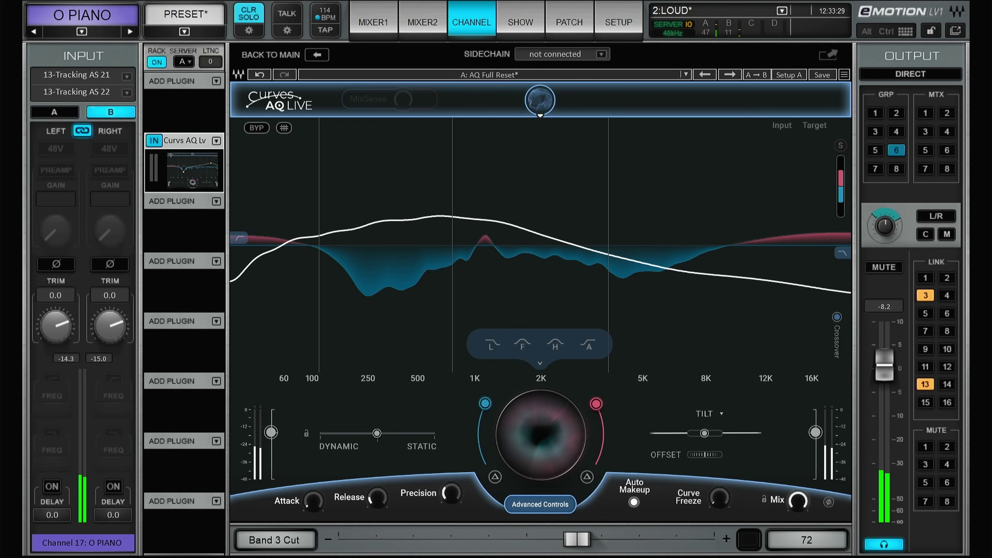
Raise the highest band's boost to 107 and refine the smart tonal controls, setting A to 5.6 and lowering F.
left_click_drag(840, 176, 841, 169)
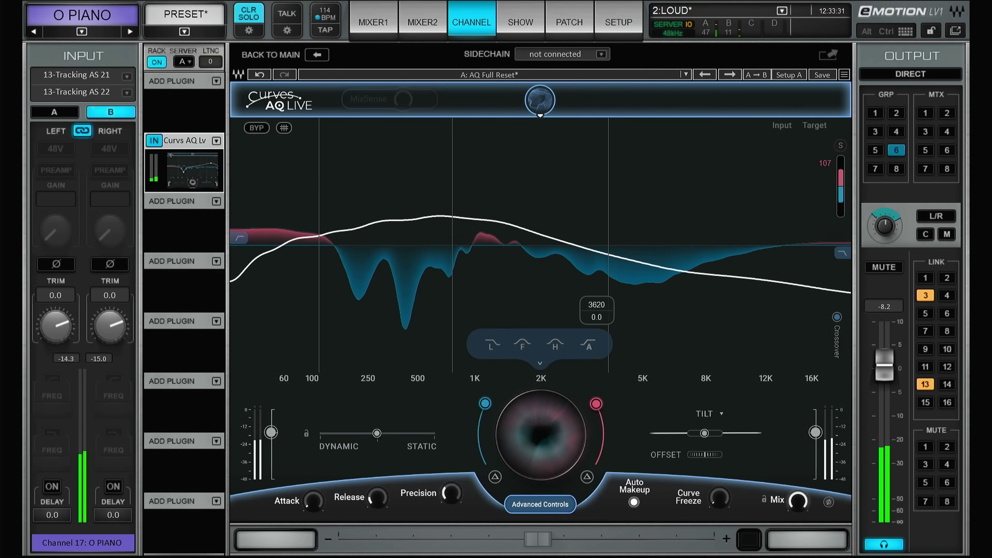
left_click_drag(589, 345, 588, 329)
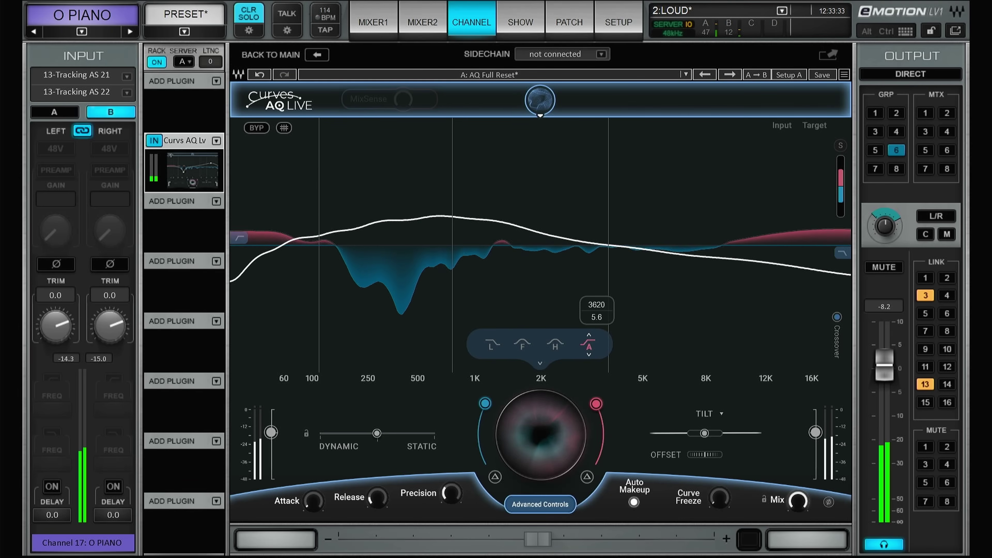
mouse_move(523, 344)
left_mouse_down()
mouse_move(523, 358)
mouse_move(522, 347)
left_mouse_up()
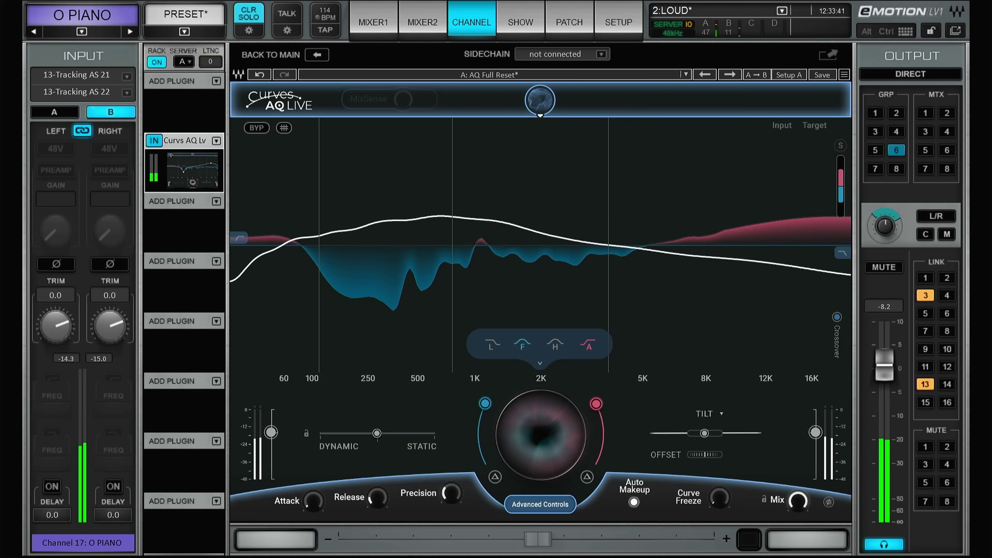
Compare the processed piano against its unprocessed sound by bypassing Curves AQ Live and re-enabling it.
left_click(257, 128)
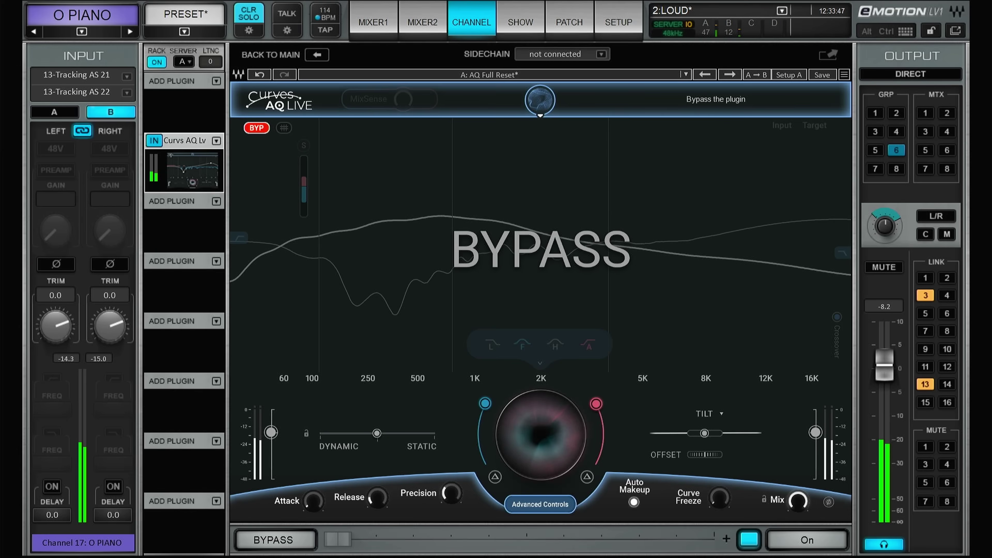
left_click(256, 128)
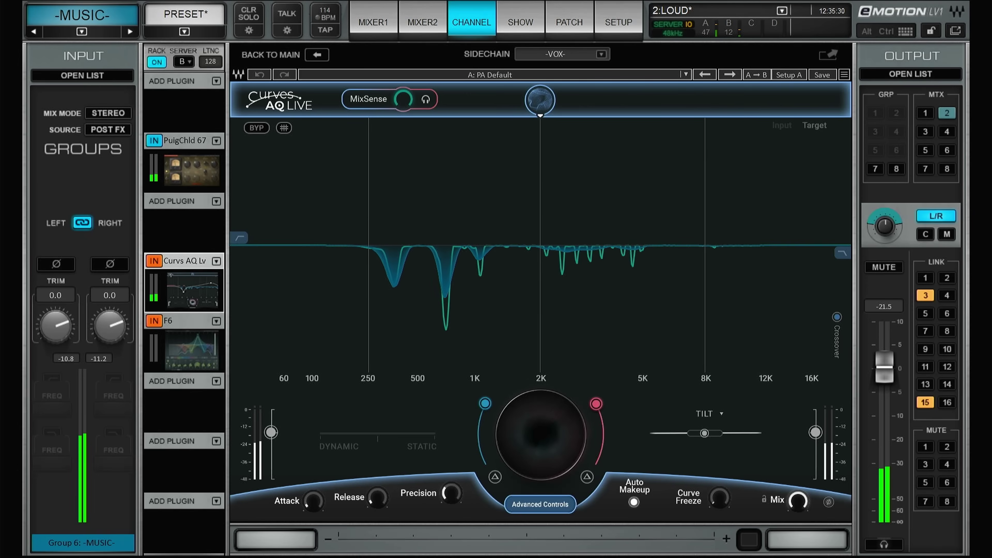
Set the -MUSIC- group's sidechain source to the -VOX- group at PostPan and toggle MixSense to compare its effect.
left_click(601, 52)
left_click(631, 112)
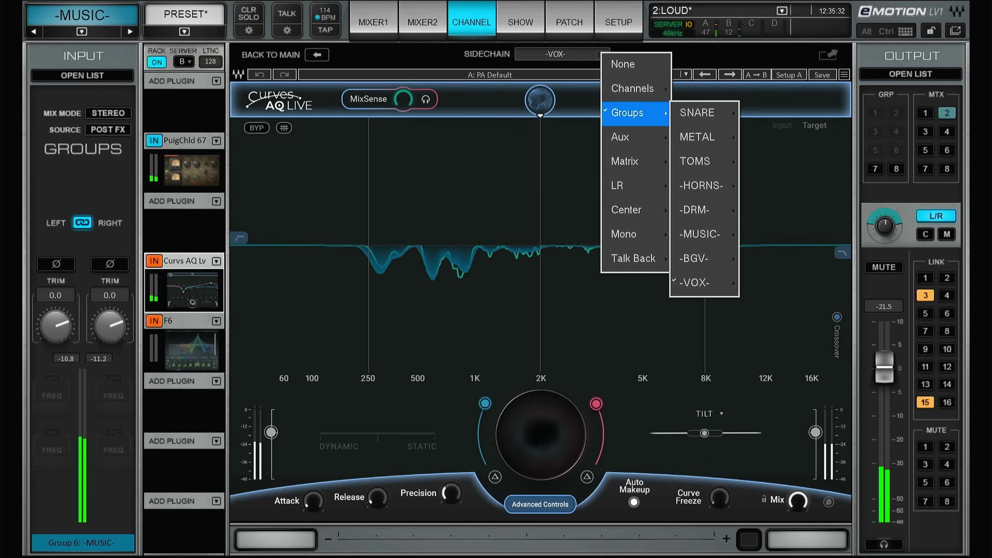
mouse_move(699, 282)
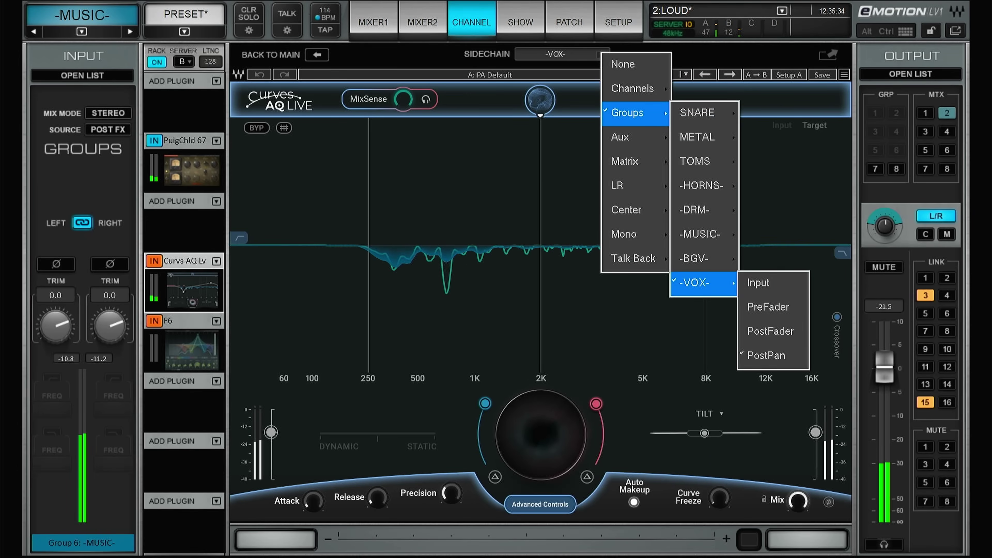
left_click(773, 355)
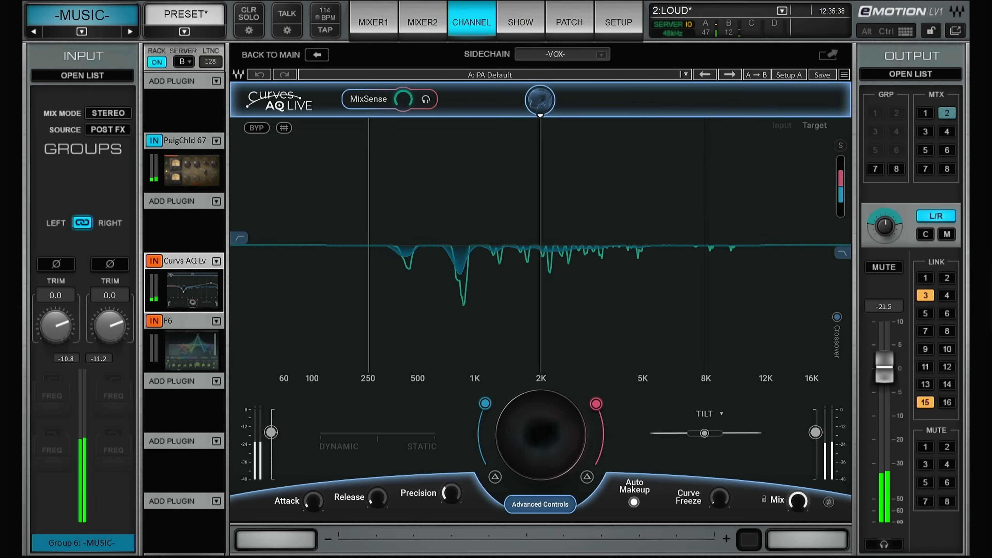
left_click(368, 98)
left_click(368, 101)
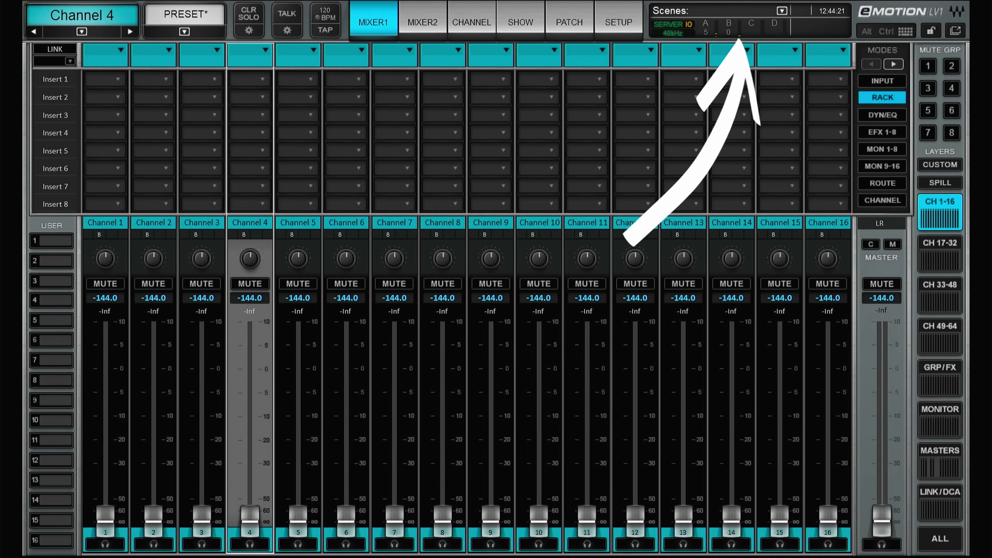
Create a temporary link across Channels 1 to 10.
left_click(54, 49)
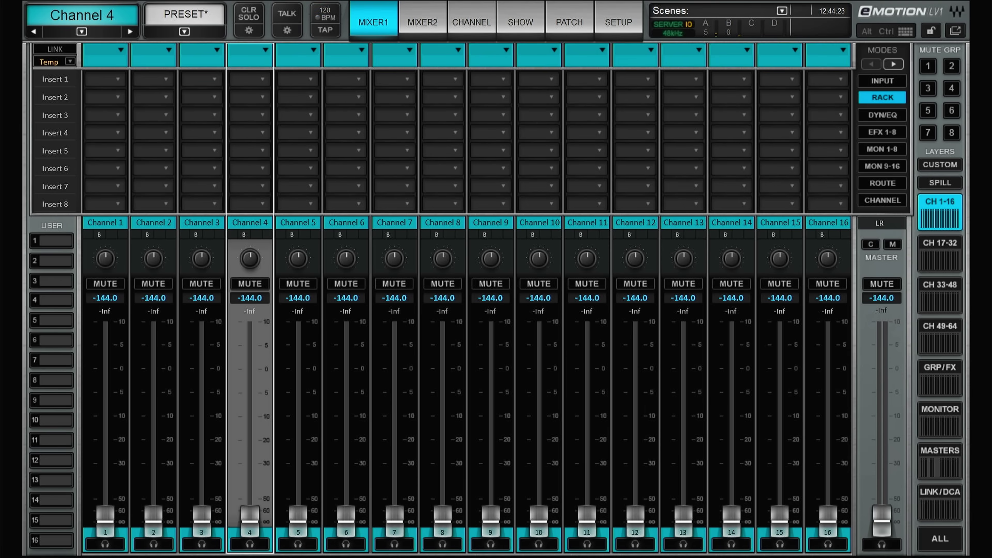
left_click(105, 398)
left_click(154, 397)
left_click(201, 397)
left_click(248, 397)
mouse_move(248, 396)
left_mouse_down()
mouse_move(448, 403)
mouse_move(547, 389)
left_mouse_up()
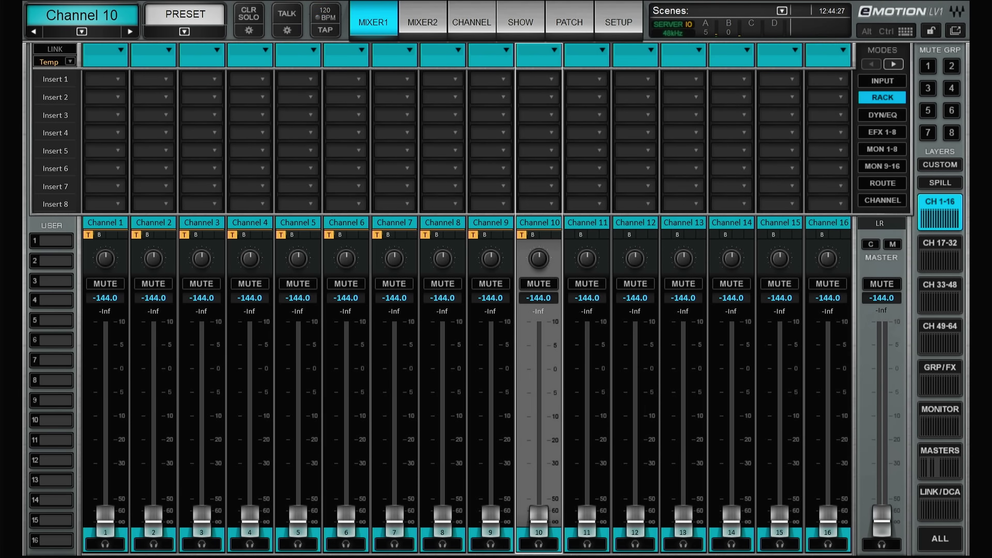
Insert the mono Curves AQ Live EQ plugin in Insert 1 of the linked channels and release the temporary link.
right_click(547, 72)
mouse_move(584, 85)
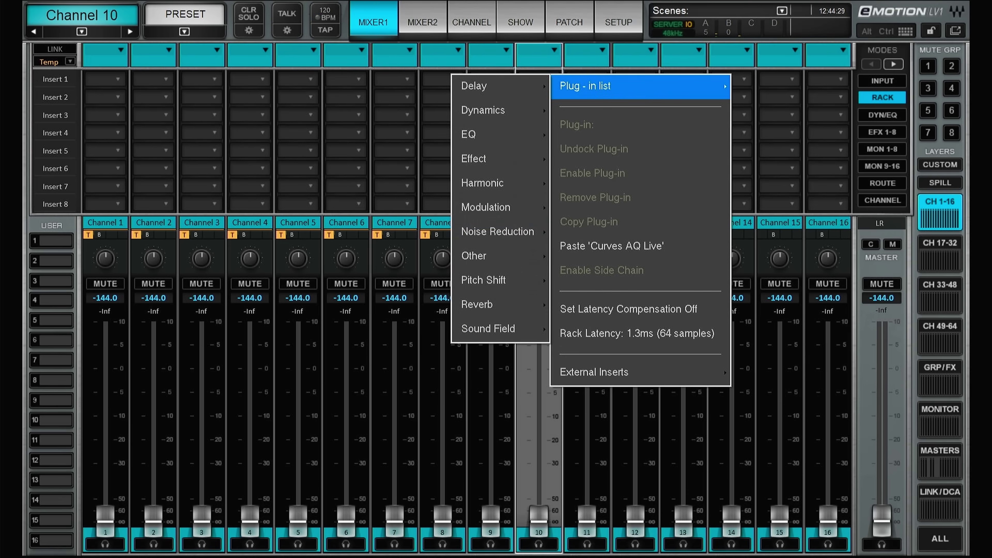
mouse_move(500, 134)
mouse_move(422, 135)
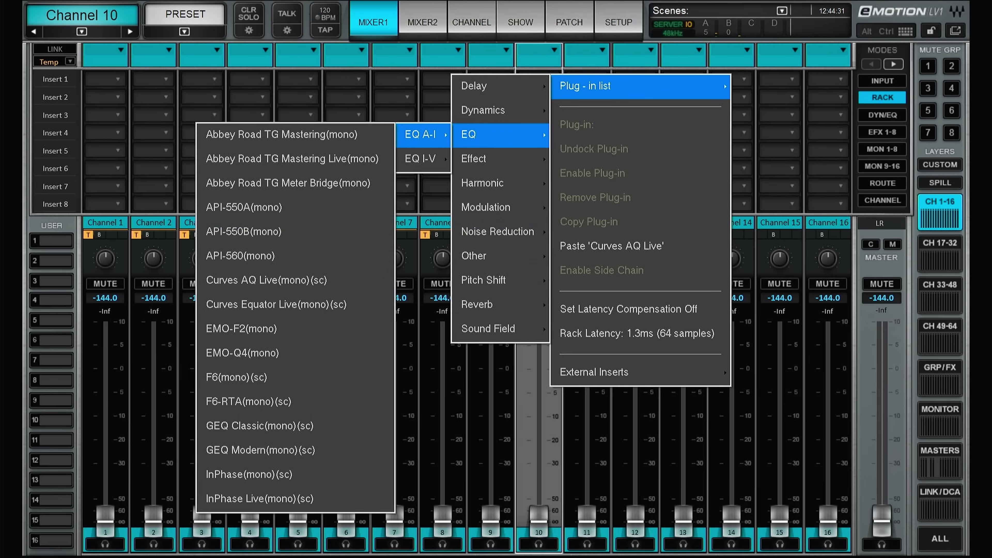
left_click(267, 280)
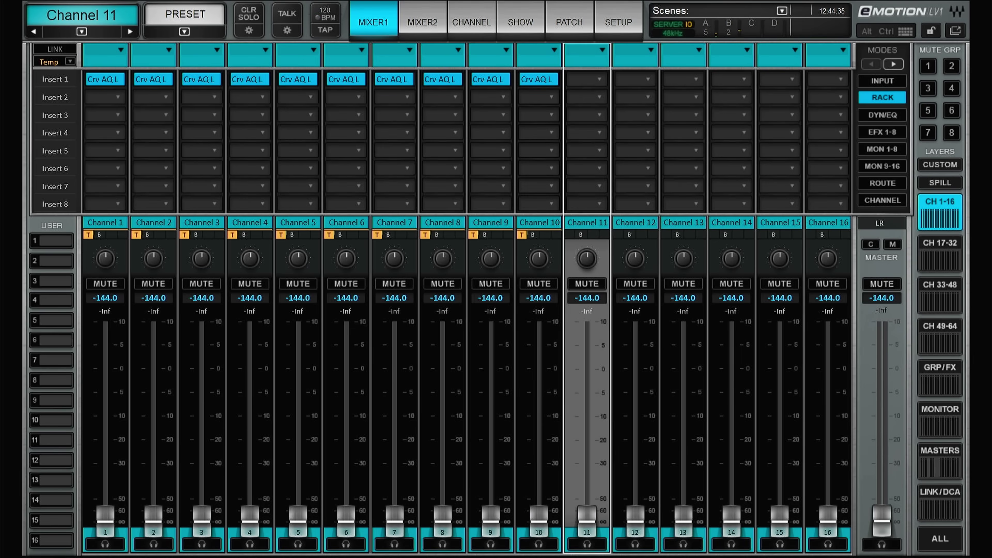
left_click(55, 47)
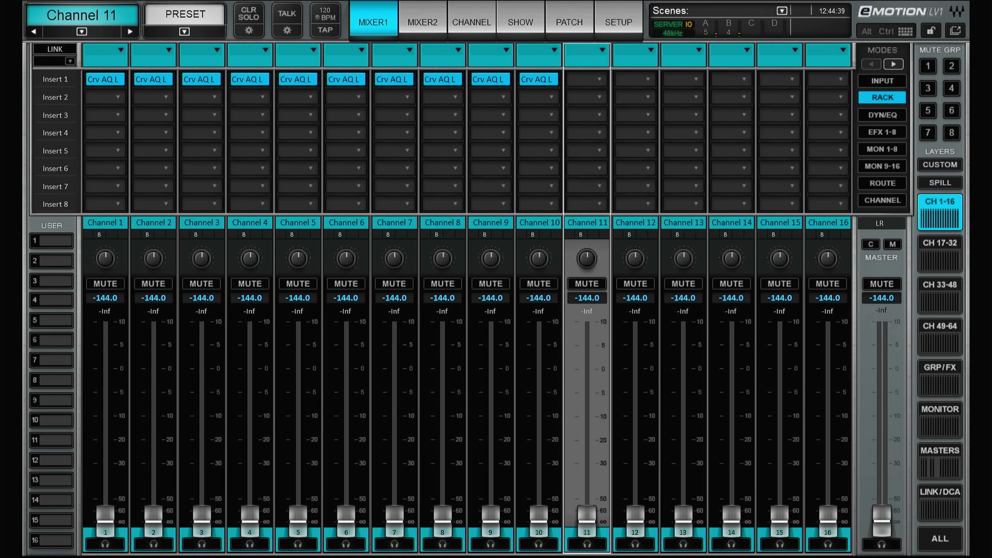
Learn the Channel 3 signal in Curves AQ Live and open the instrument target choices on Channel 6.
left_click(634, 222)
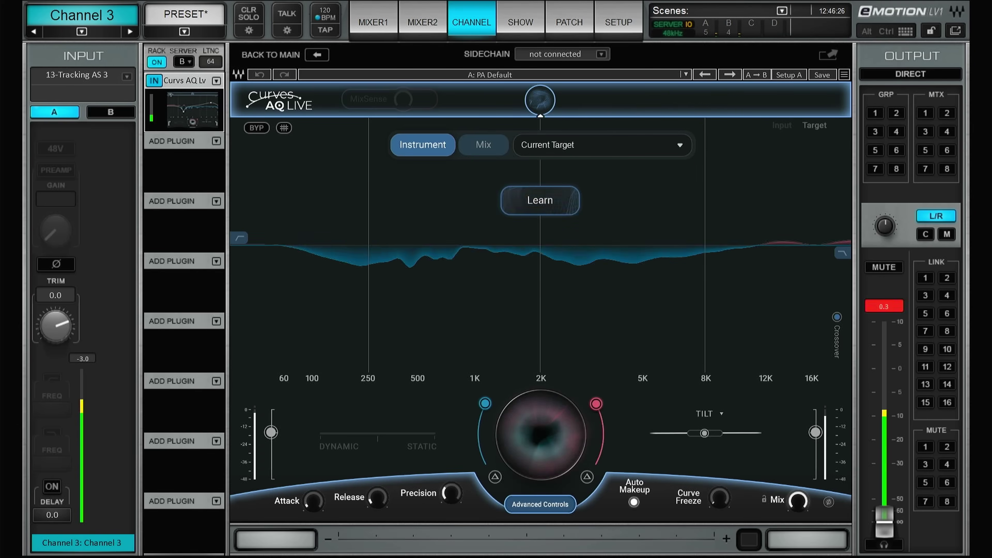
left_click(557, 206)
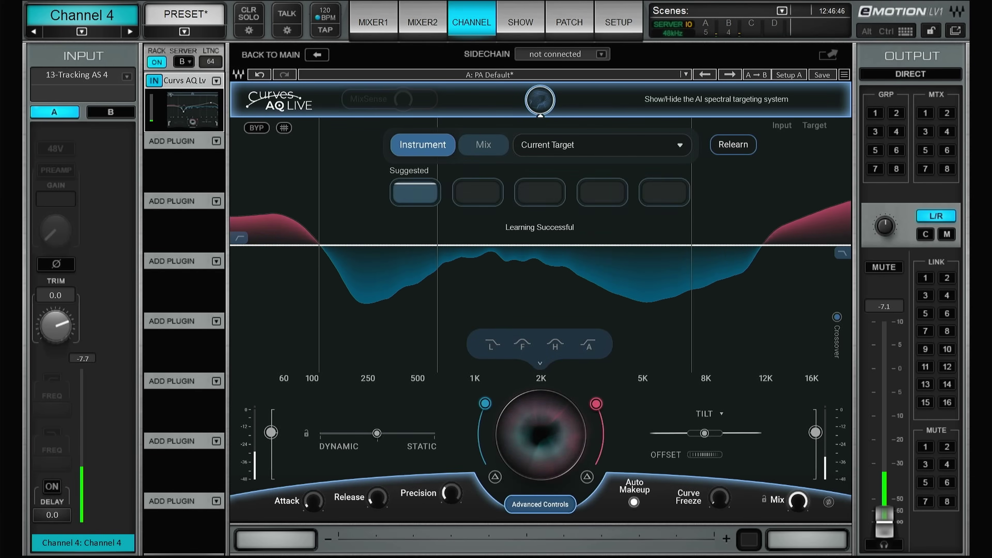
left_click(665, 146)
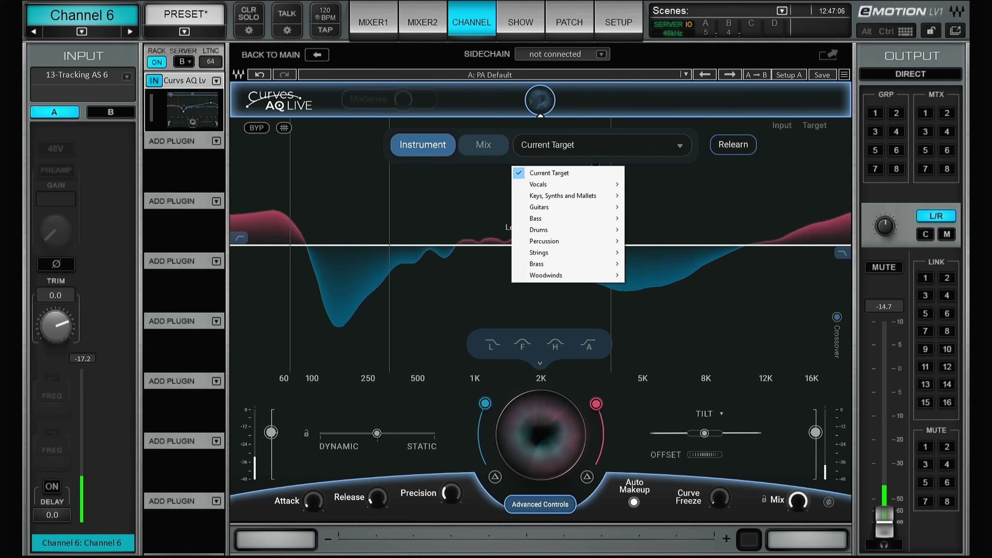